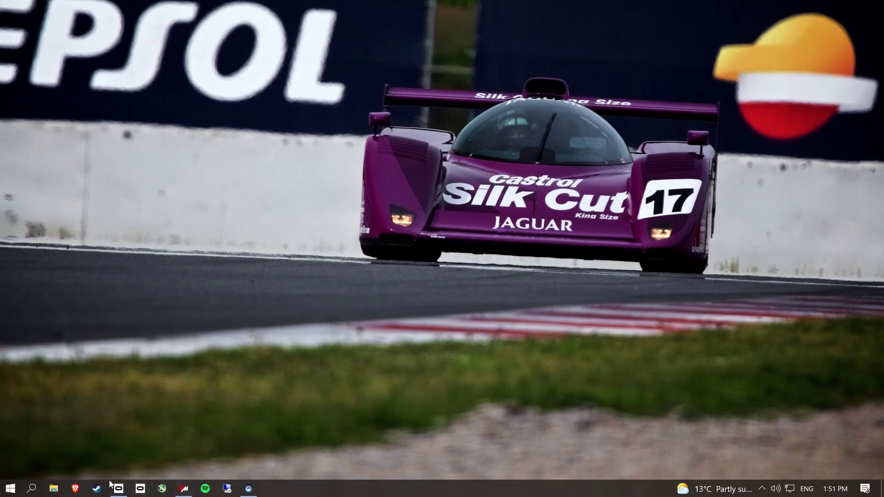
# Open the SteamVR video settings to examine the refresh rate and per-eye render resolution, and close them.
pyautogui.click(763, 489)
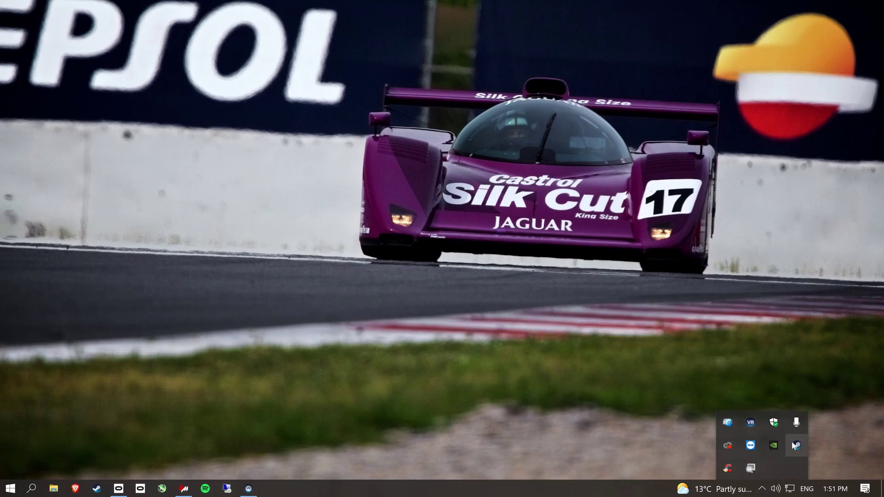
pyautogui.click(750, 422)
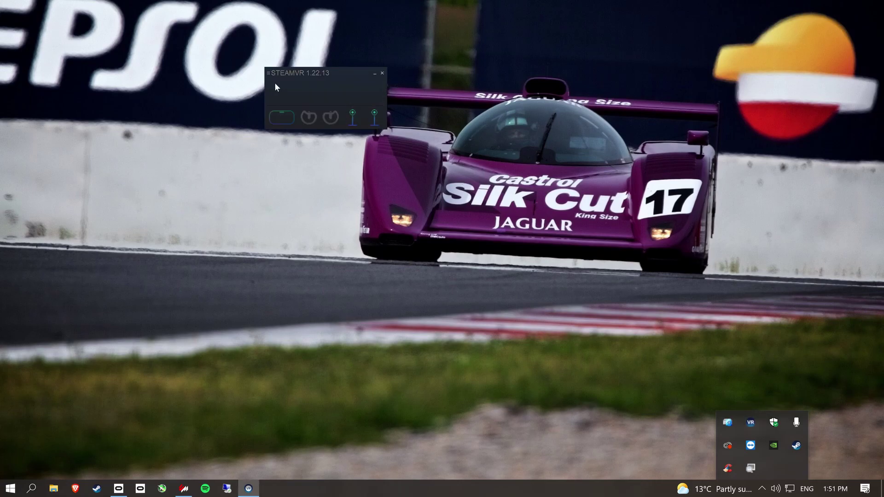
pyautogui.click(269, 72)
pyautogui.click(310, 172)
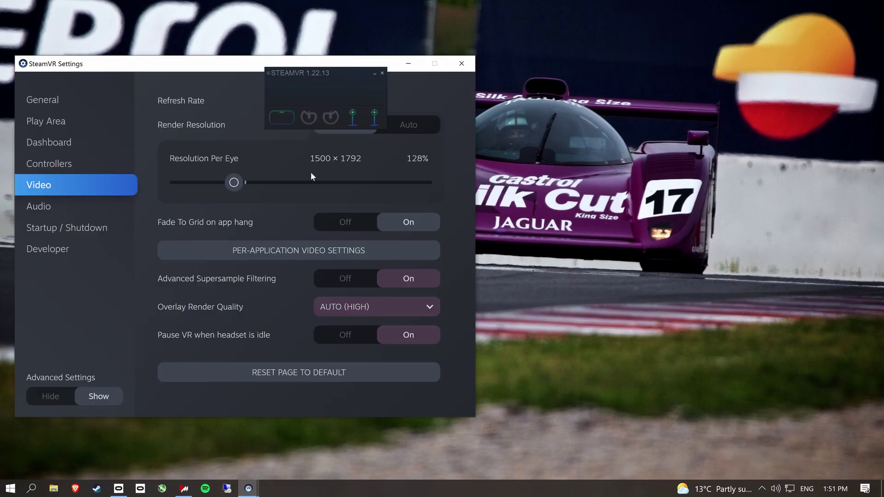
pyautogui.click(374, 73)
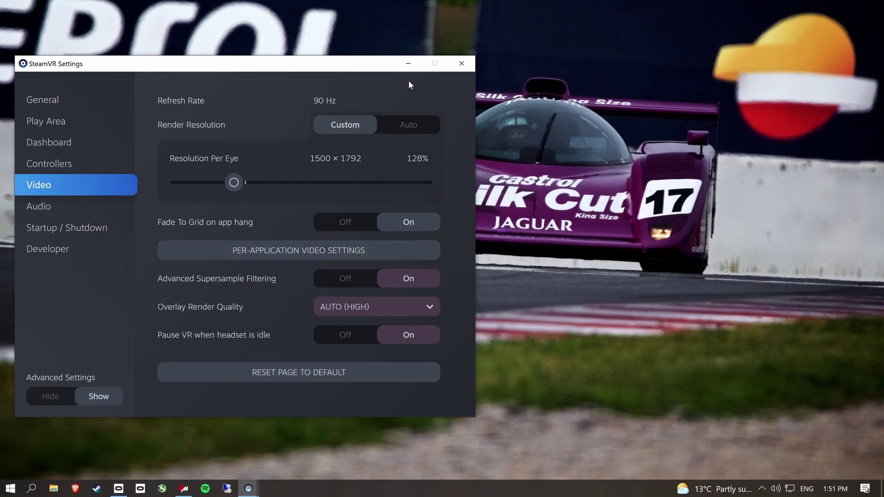
pyautogui.click(462, 63)
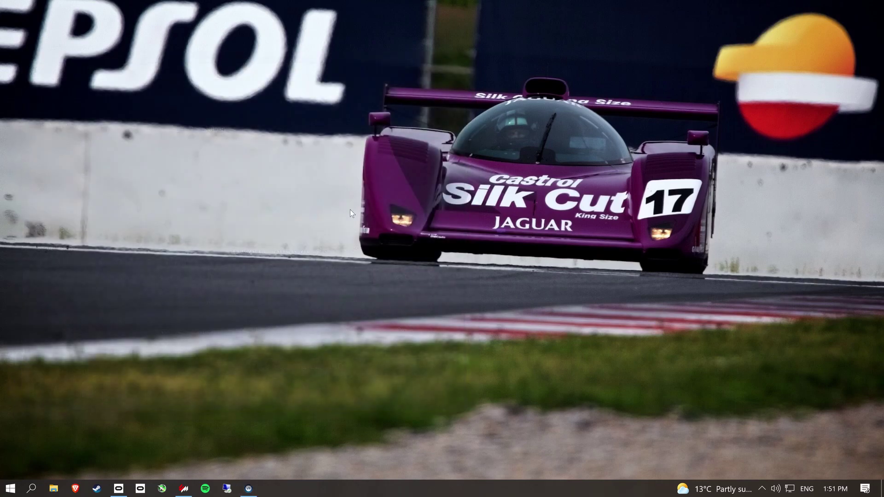
# Switch to Content Manager and set the rendering mode in Assetto Corsa's video settings to Oculus Rift.
pyautogui.click(190, 492)
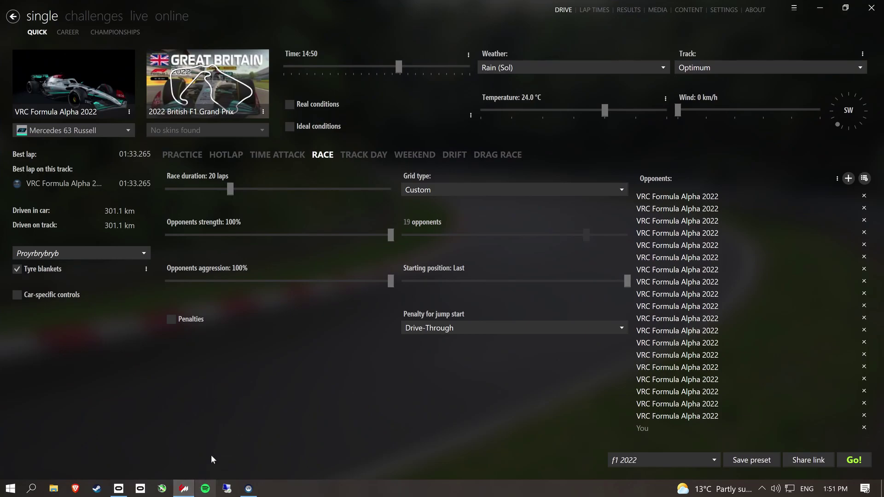
pyautogui.click(723, 10)
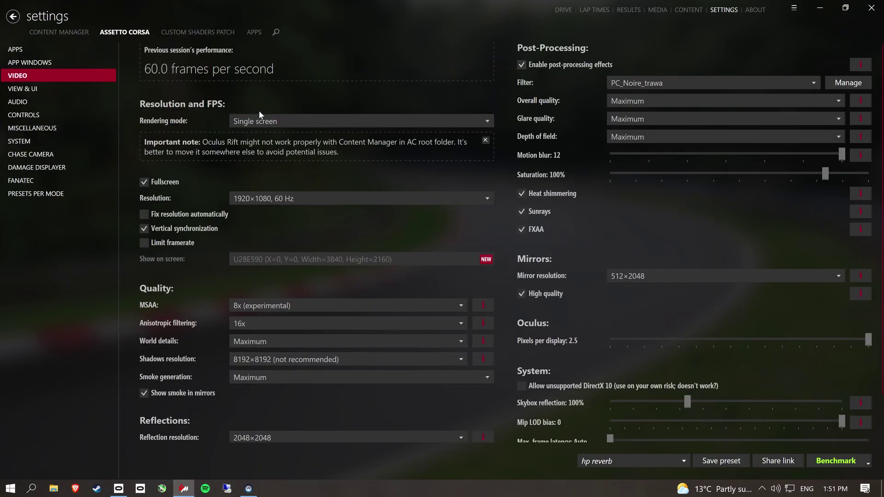
pyautogui.click(260, 121)
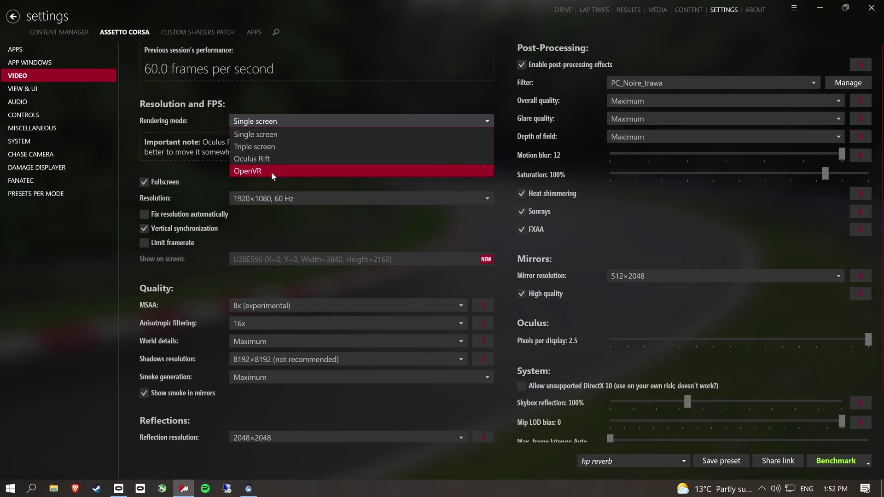
pyautogui.click(302, 161)
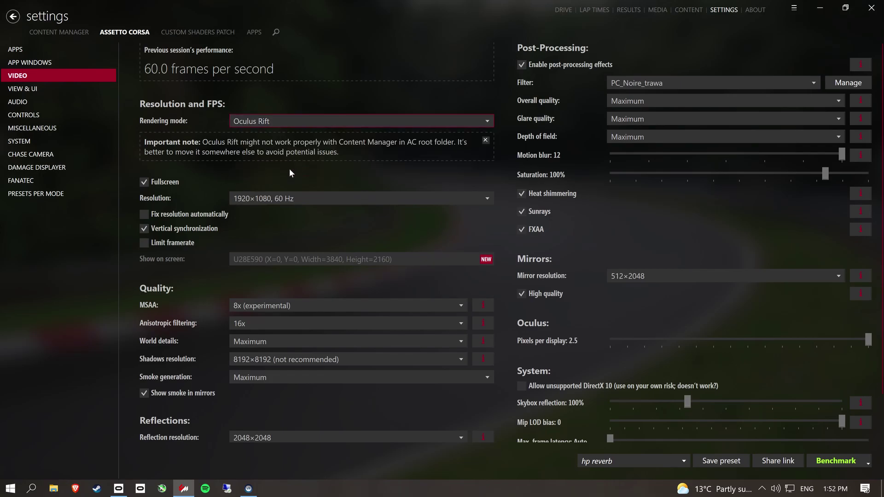
# Check the available screen resolutions without choosing another one, and turn off vertical synchronization.
pyautogui.click(286, 202)
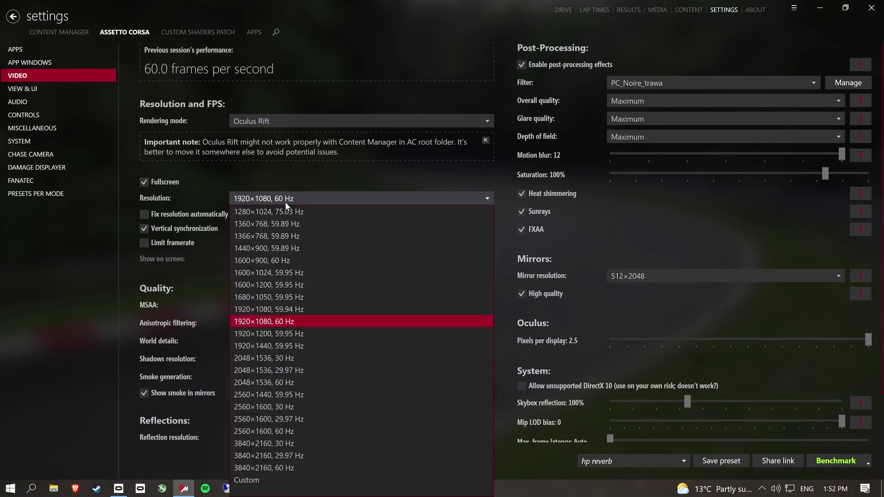
pyautogui.click(286, 202)
pyautogui.click(286, 202)
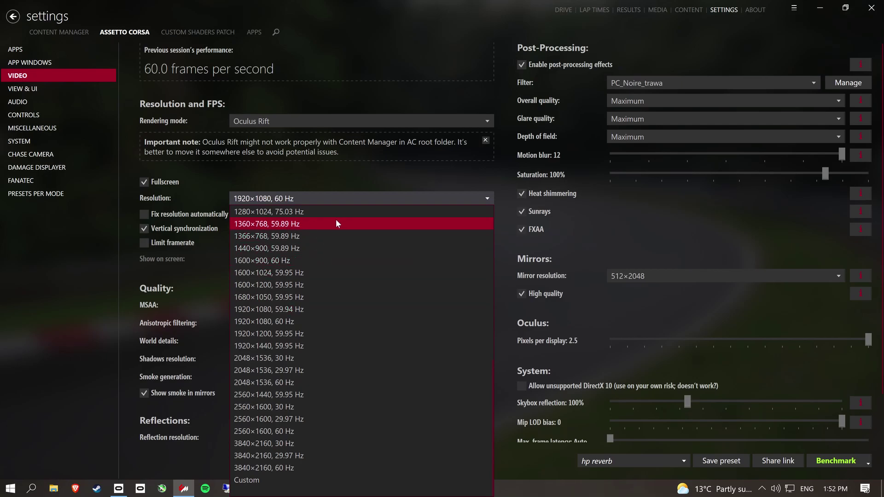
pyautogui.click(347, 95)
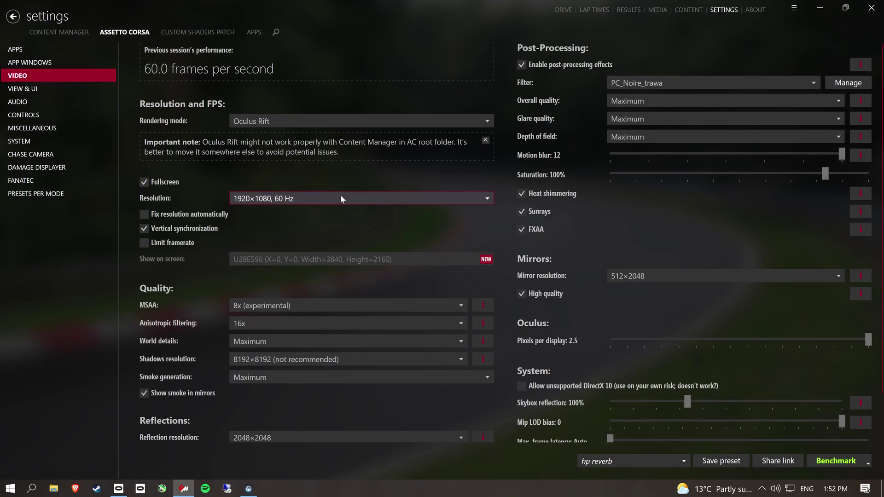
pyautogui.click(166, 229)
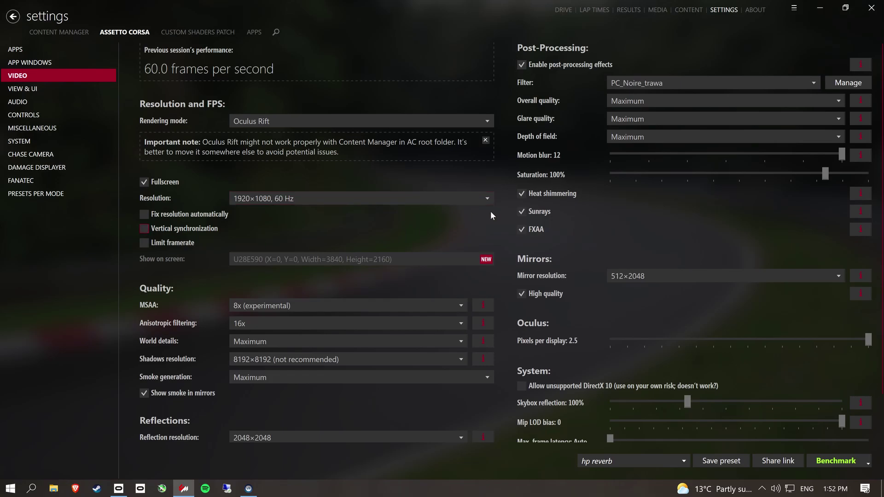
# Examine the remaining Assetto Corsa video settings, including MSAA, mirror resolution, shadows resolution and Oculus pixels per display.
pyautogui.scroll(-3, 488, 212)
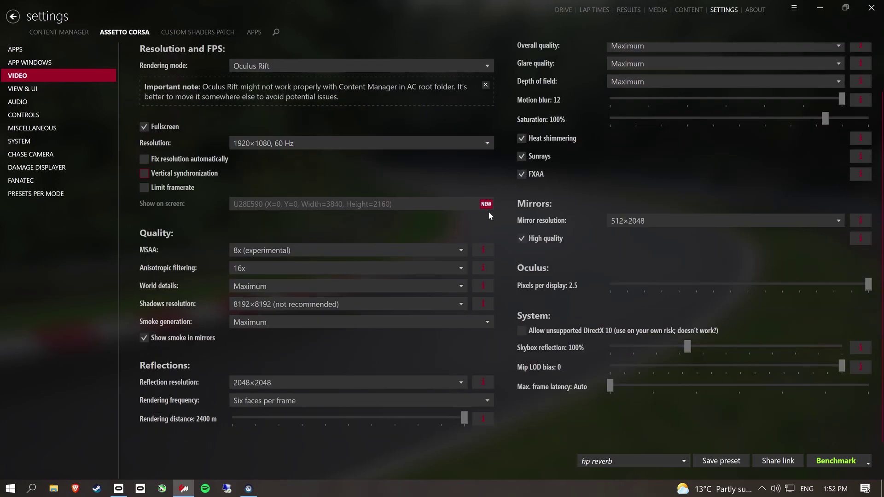
pyautogui.click(291, 250)
pyautogui.click(292, 248)
pyautogui.scroll(3, 701, 412)
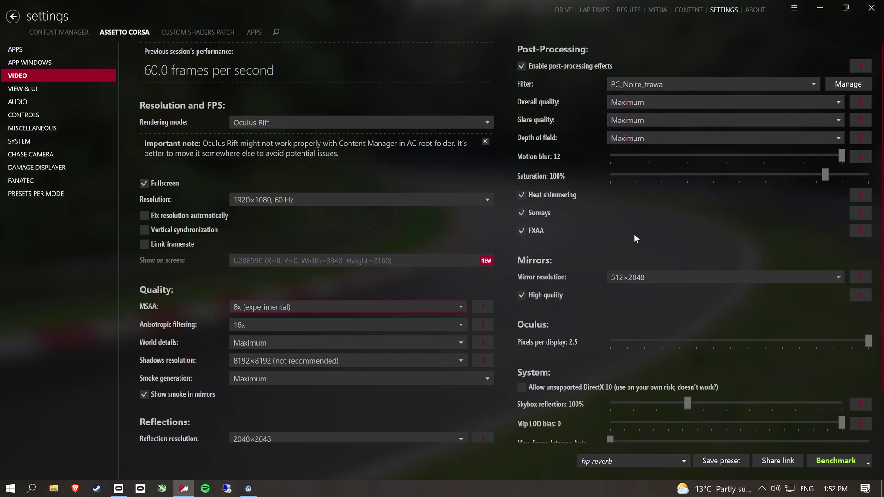
pyautogui.click(695, 277)
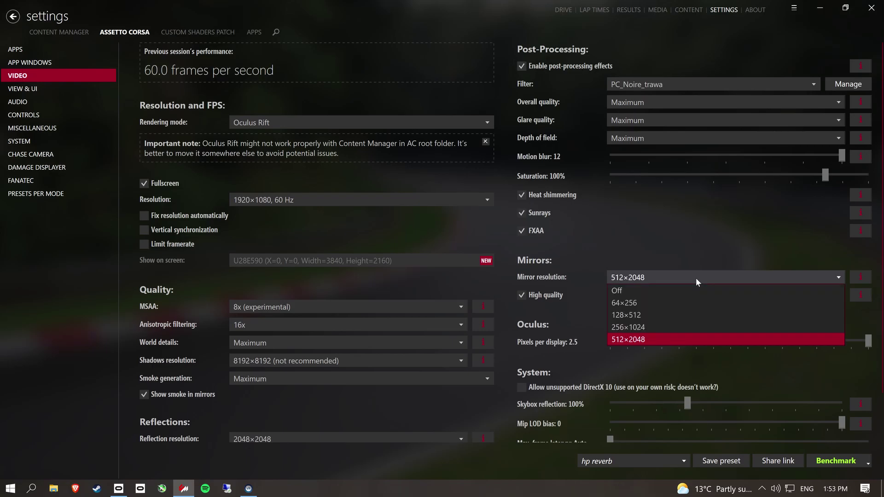
pyautogui.click(695, 278)
pyautogui.scroll(-2, 680, 311)
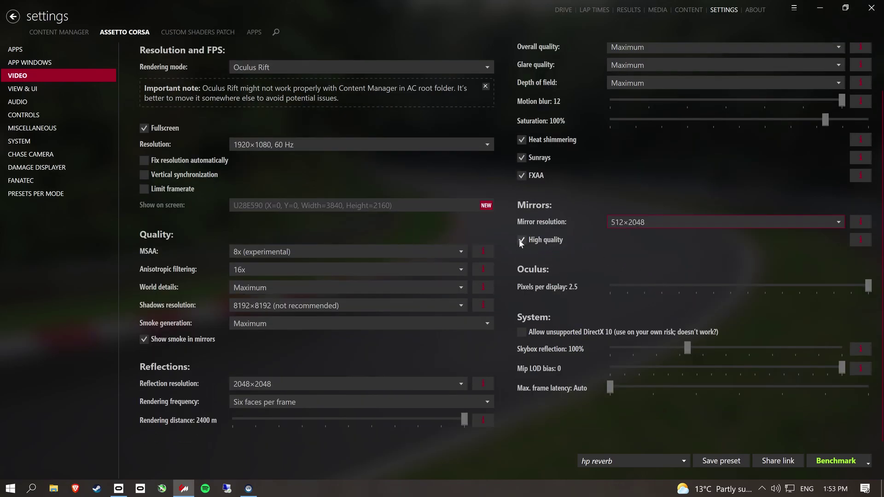
pyautogui.click(333, 306)
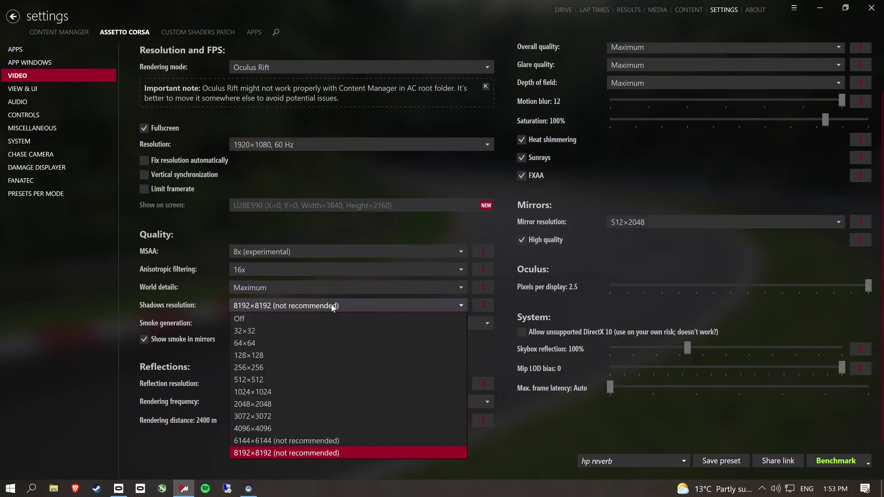
pyautogui.click(332, 306)
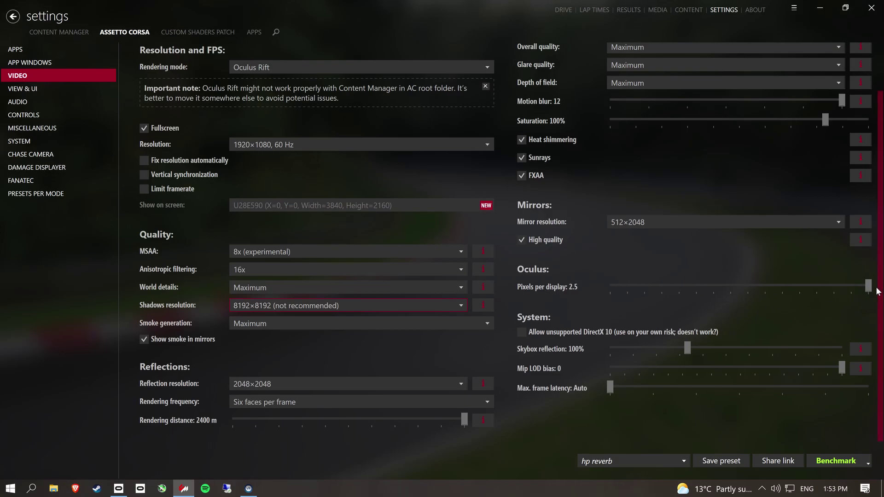
pyautogui.scroll(-1, 843, 326)
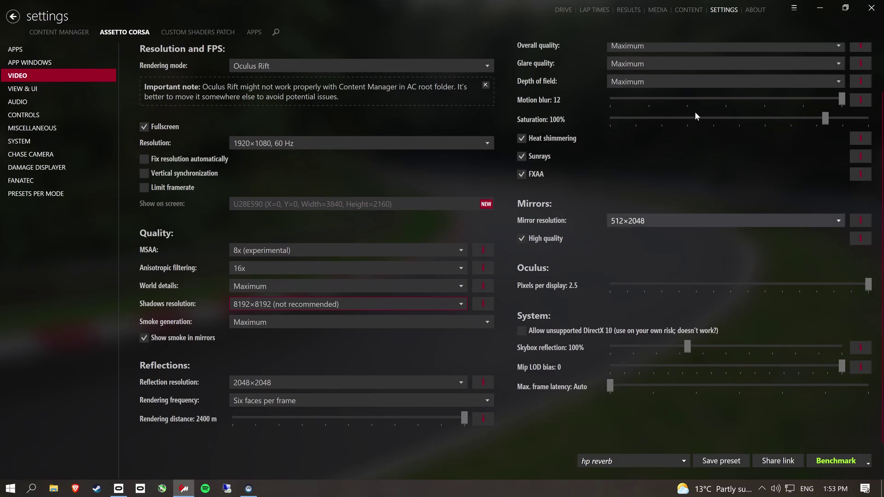
# Examine all the General Patch settings of the Custom Shaders Patch, from controls and cameras down to CPU and GPU optimizations.
pyautogui.click(181, 31)
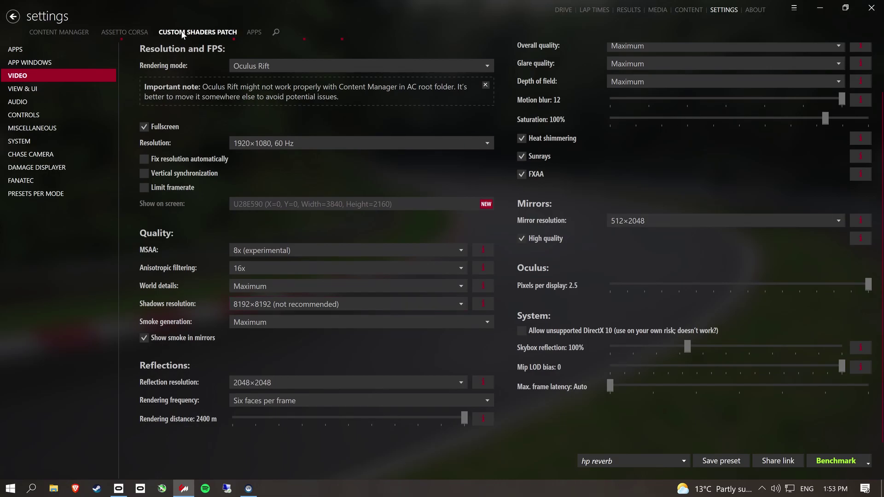
pyautogui.scroll(-4, 345, 244)
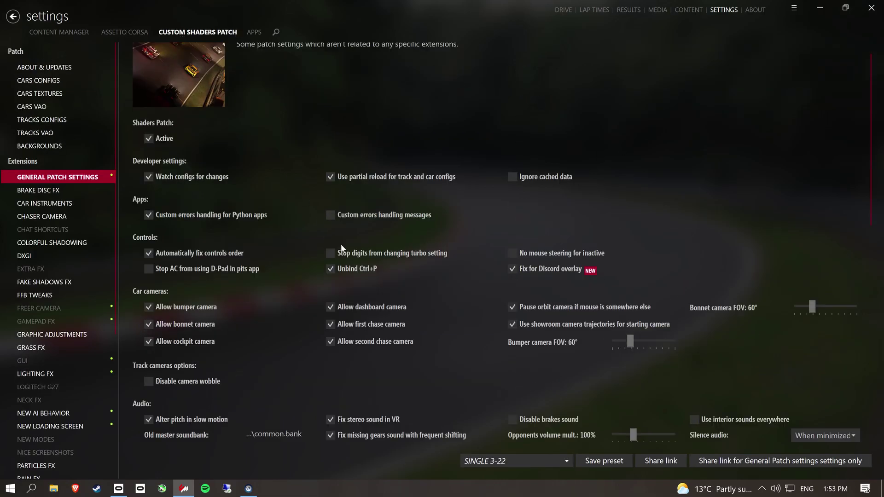
pyautogui.scroll(4, 345, 244)
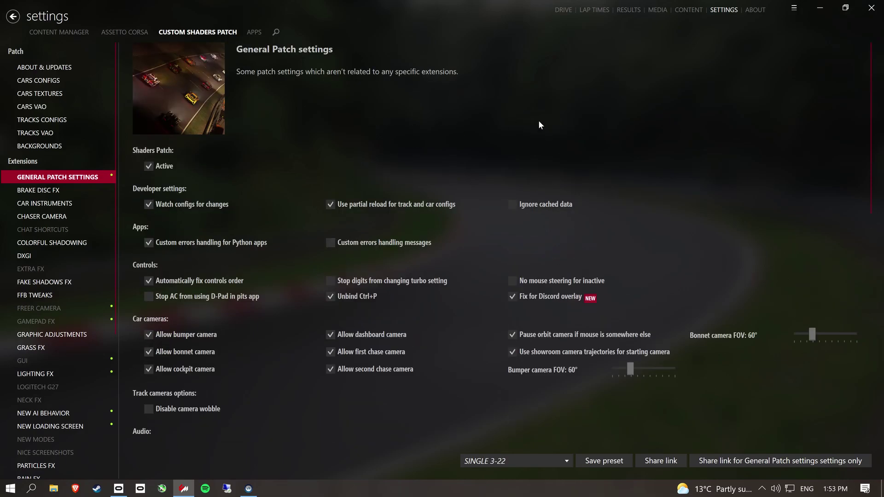
pyautogui.scroll(-3, 728, 143)
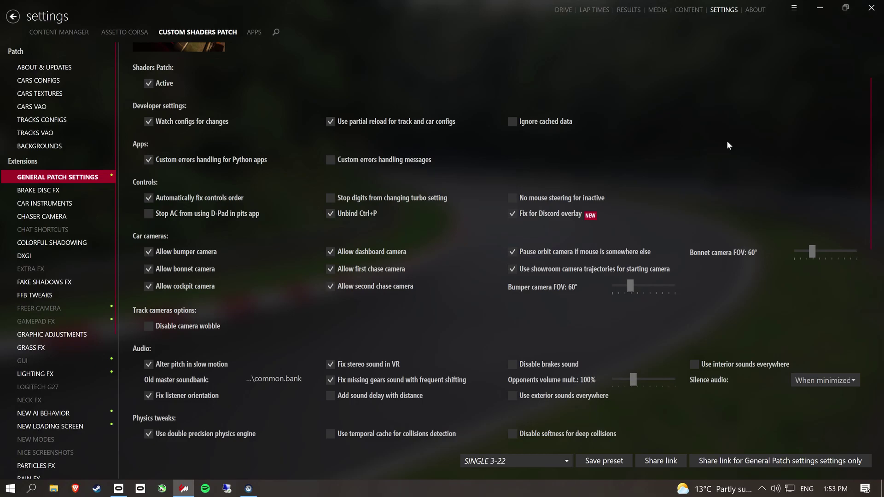
pyautogui.scroll(-3, 728, 145)
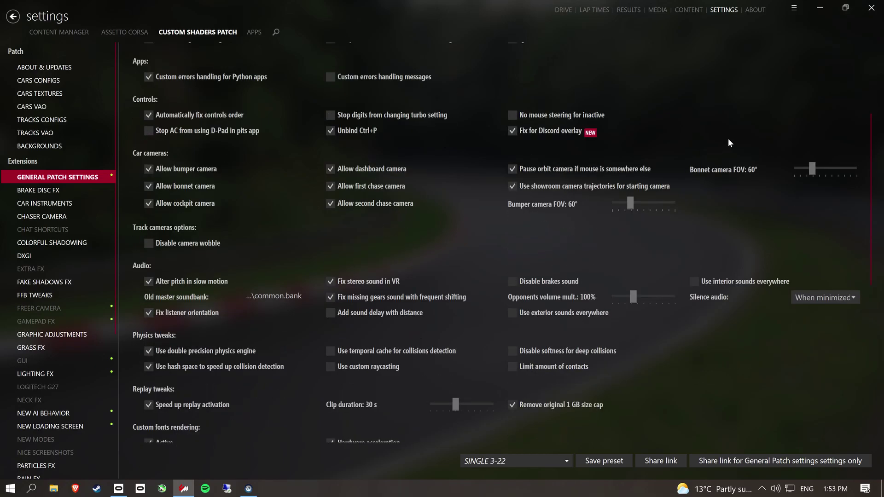
pyautogui.scroll(-2, 729, 143)
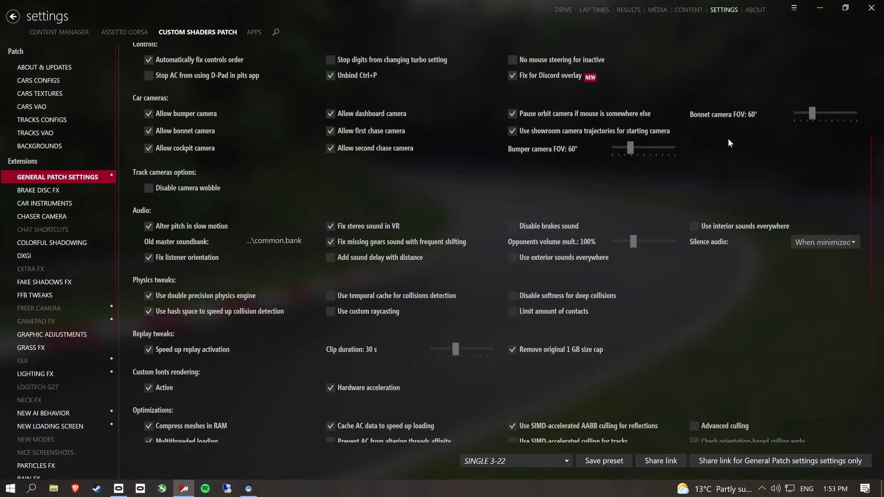
pyautogui.scroll(-4, 689, 349)
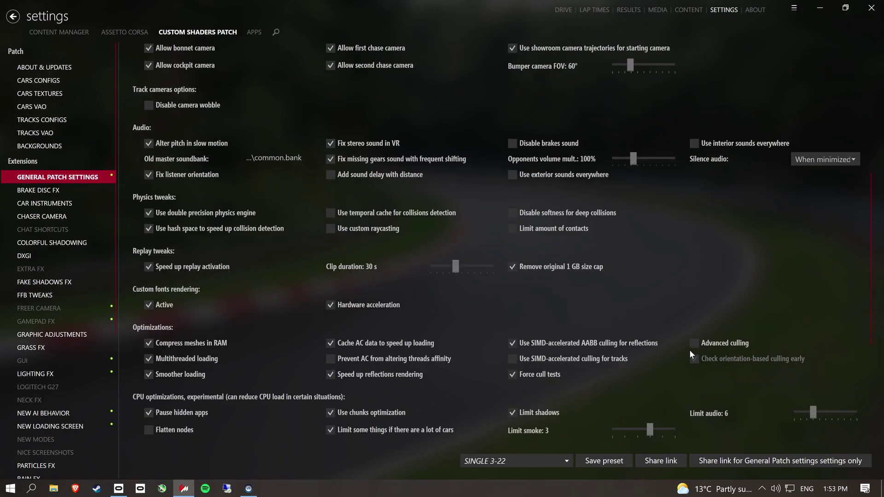
pyautogui.scroll(-5, 690, 349)
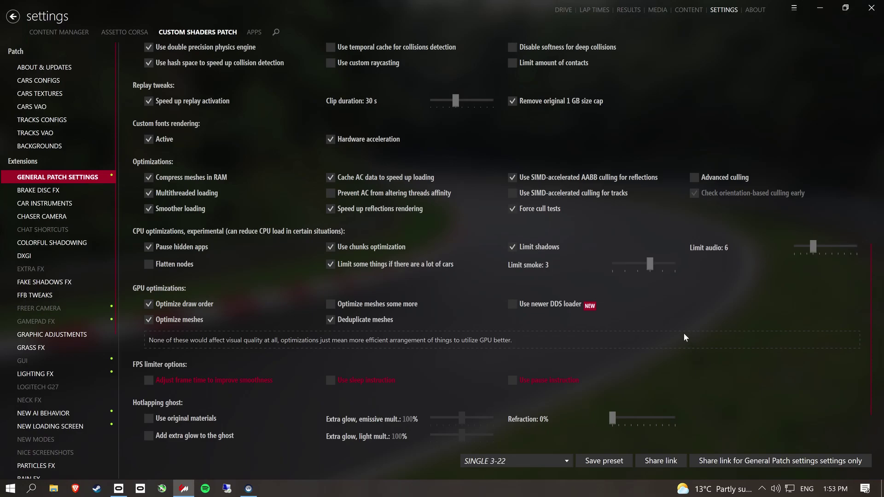
pyautogui.scroll(-3, 685, 337)
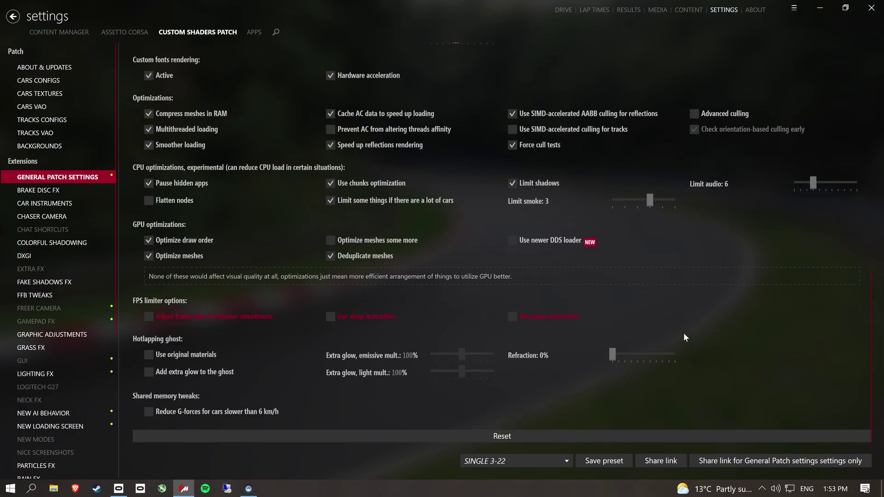
# Examine the Brake Disc FX, Car Instruments, Chaser Camera, Colorful Shadowing, DXGI, Fake Shadows FX and FFB Tweaks extension settings.
pyautogui.click(71, 190)
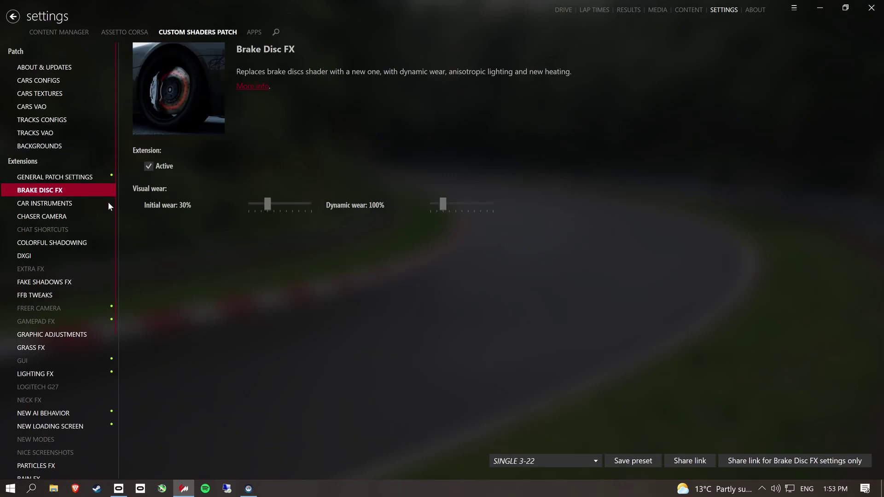
pyautogui.click(69, 204)
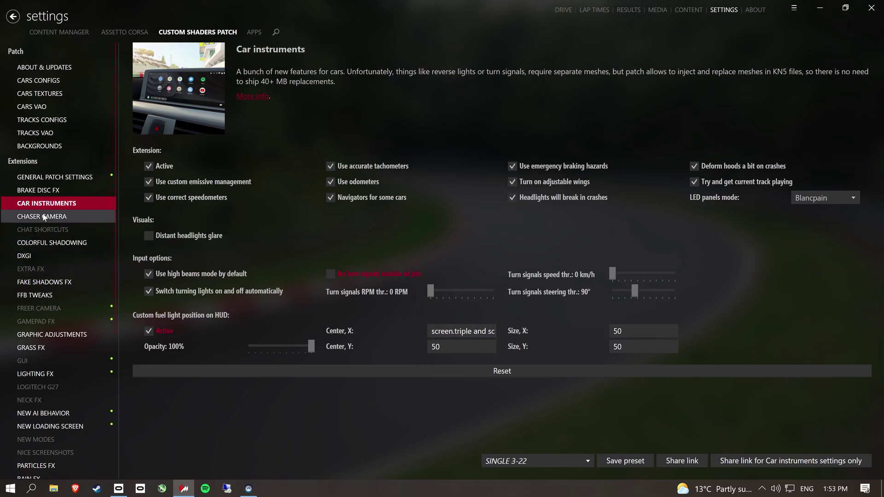
pyautogui.click(43, 217)
pyautogui.click(60, 242)
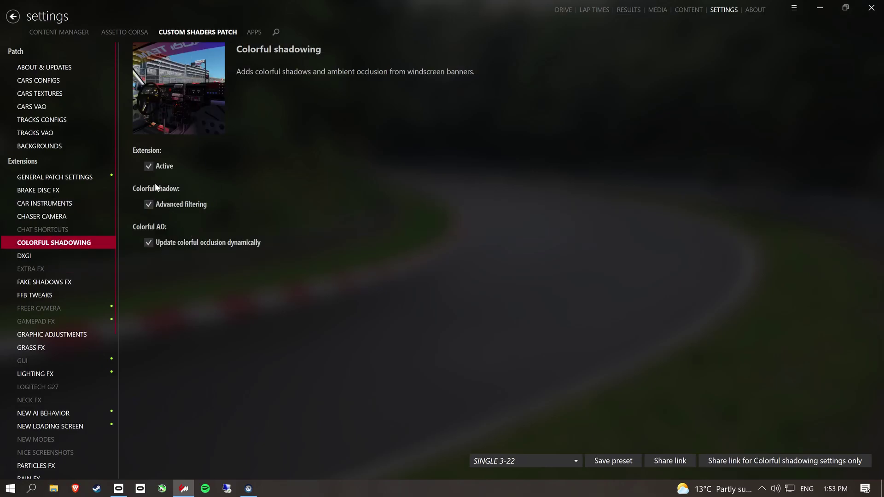
pyautogui.click(41, 258)
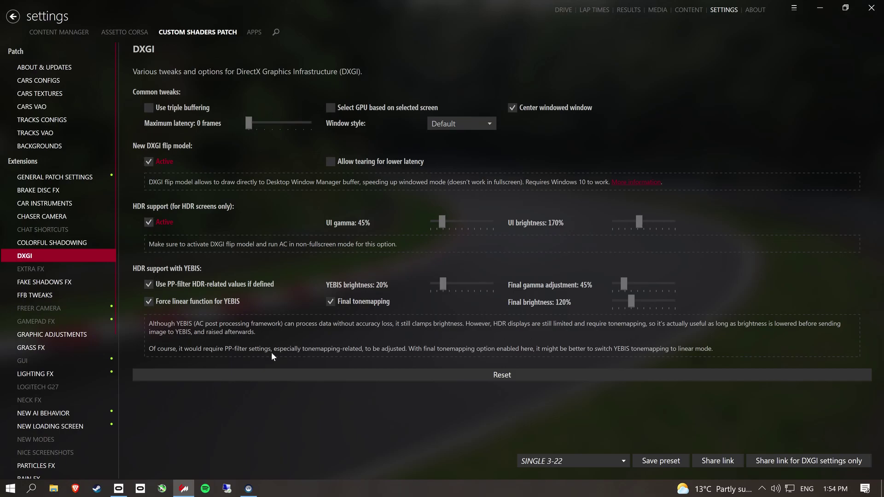
pyautogui.click(27, 283)
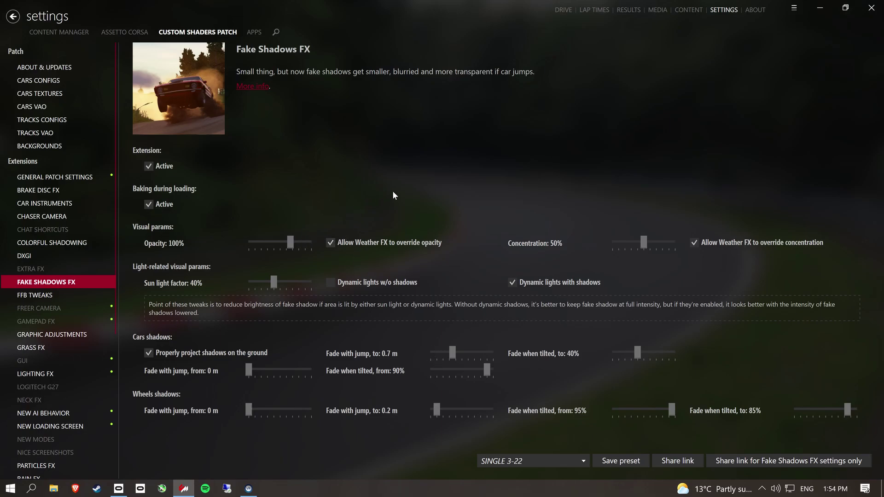
pyautogui.click(81, 297)
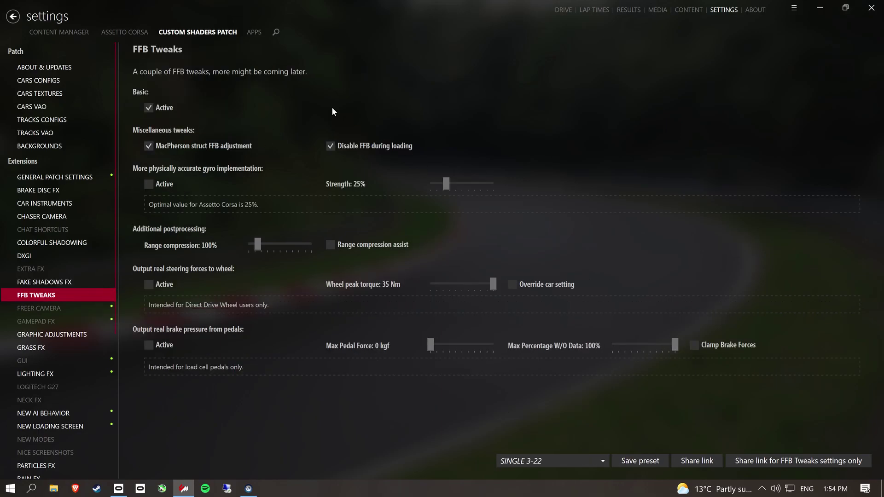
# Examine the Graphic Adjustments, Grass FX, Lighting FX, New AI Behavior and New Loading Screen extension settings.
pyautogui.scroll(-5, 97, 338)
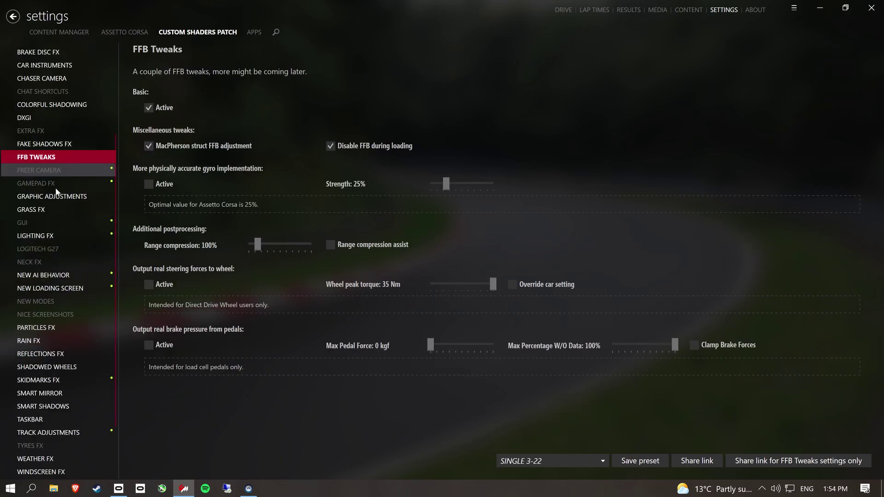
pyautogui.click(54, 197)
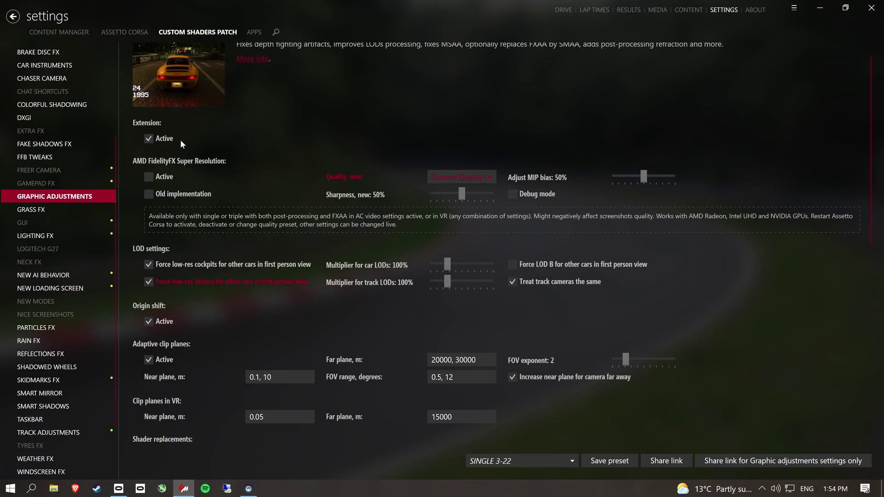
pyautogui.scroll(-5, 357, 276)
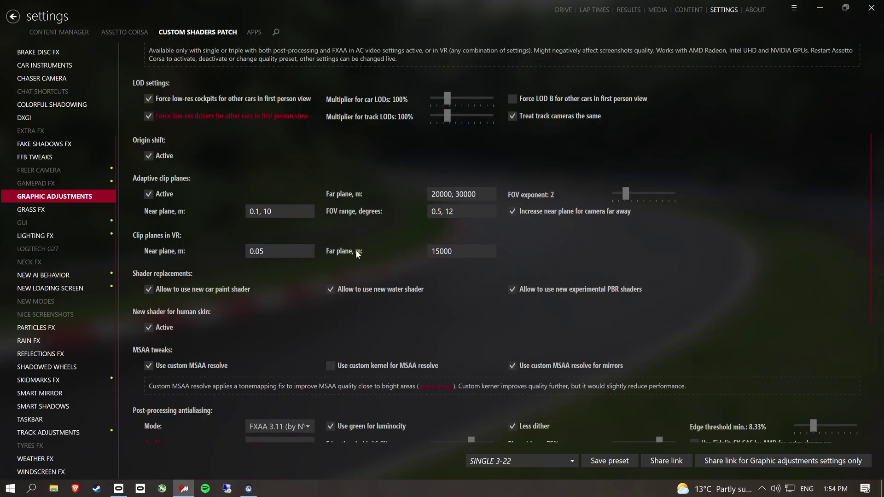
pyautogui.scroll(-1, 356, 249)
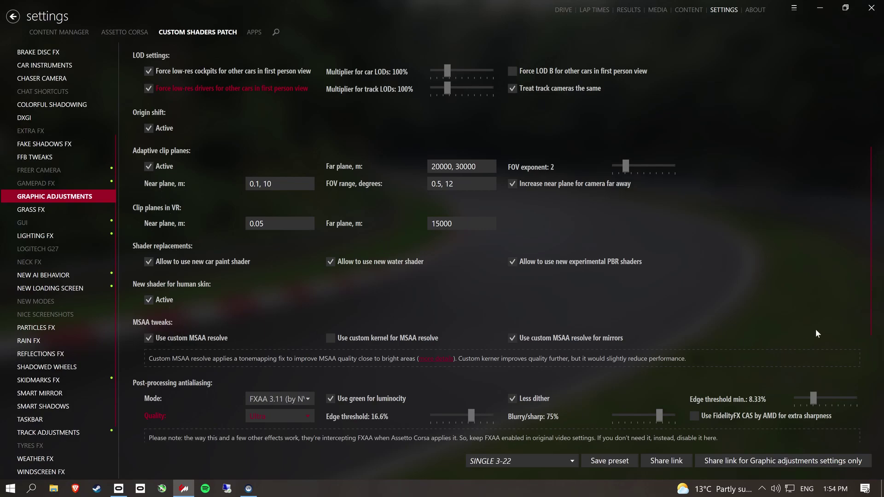
pyautogui.scroll(-7, 816, 329)
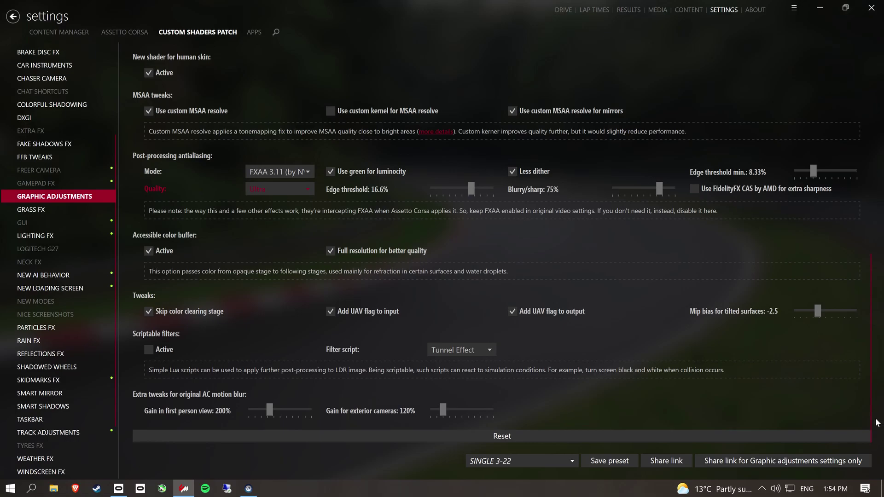
pyautogui.click(64, 214)
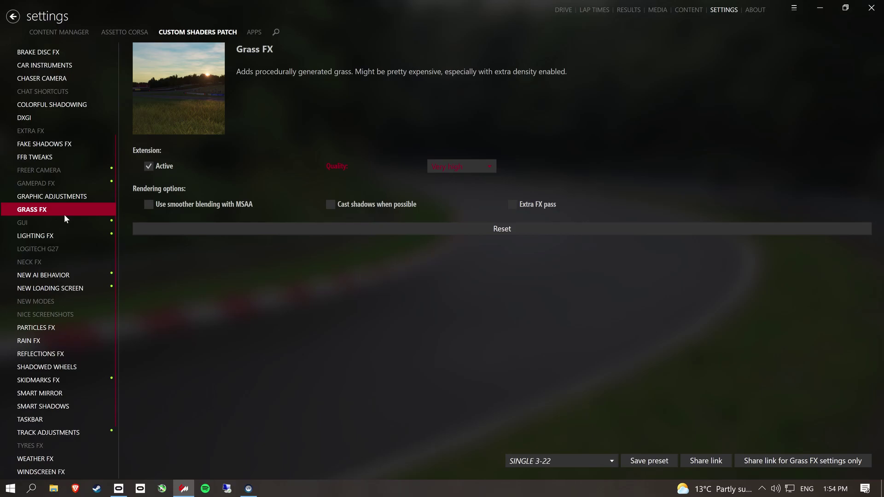
pyautogui.click(51, 237)
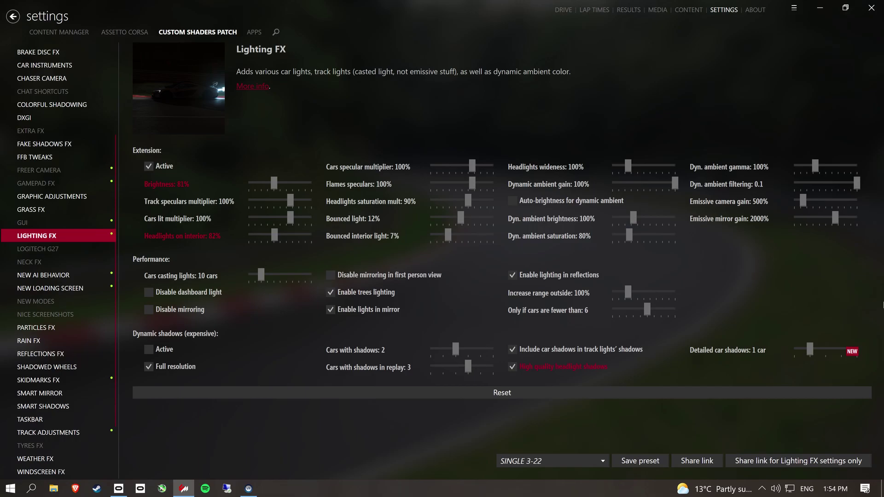
pyautogui.click(23, 278)
pyautogui.click(22, 289)
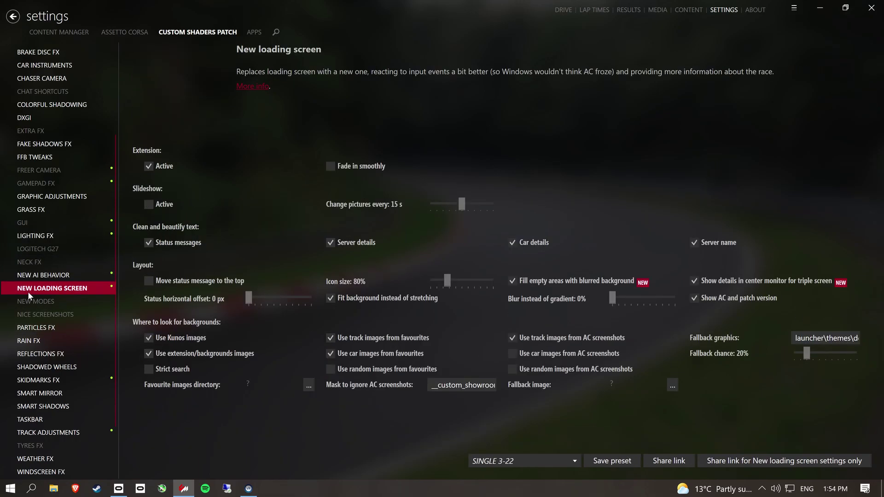
# Examine the Particles FX, Rain FX, Reflections FX, Shadowed Wheels and Skidmarks FX extension settings.
pyautogui.click(35, 327)
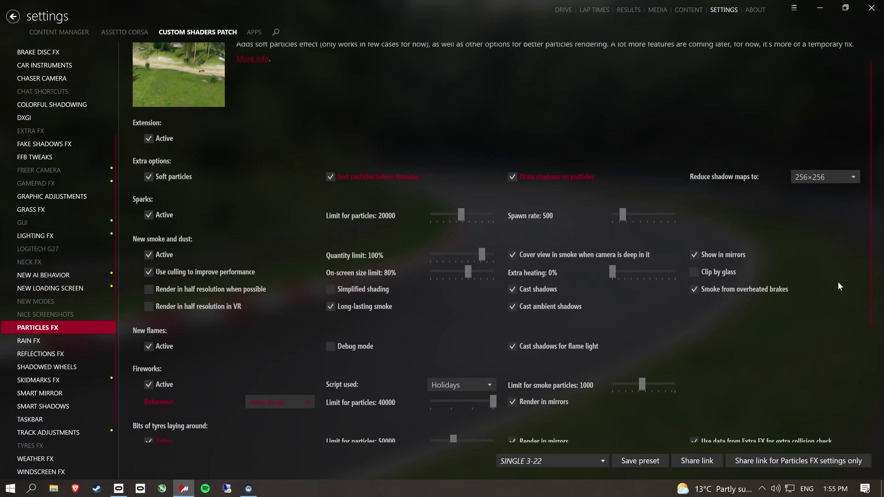
pyautogui.scroll(-3, 838, 286)
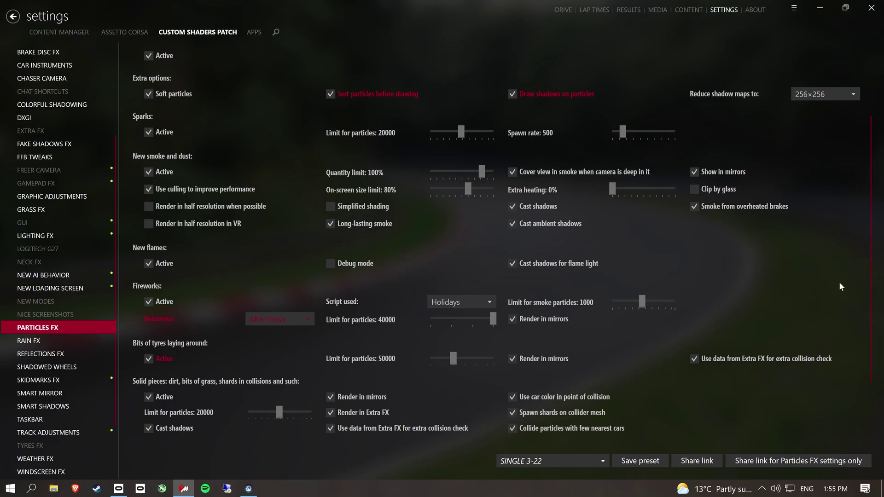
pyautogui.scroll(-3, 839, 286)
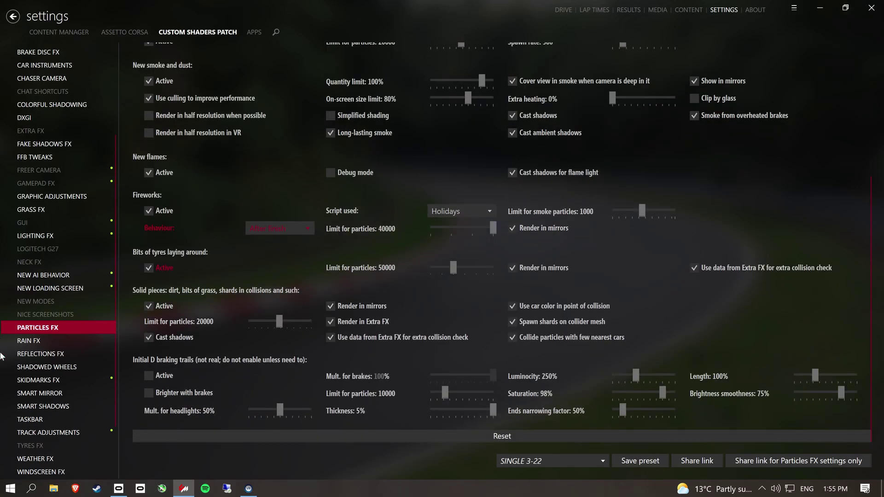
pyautogui.click(49, 342)
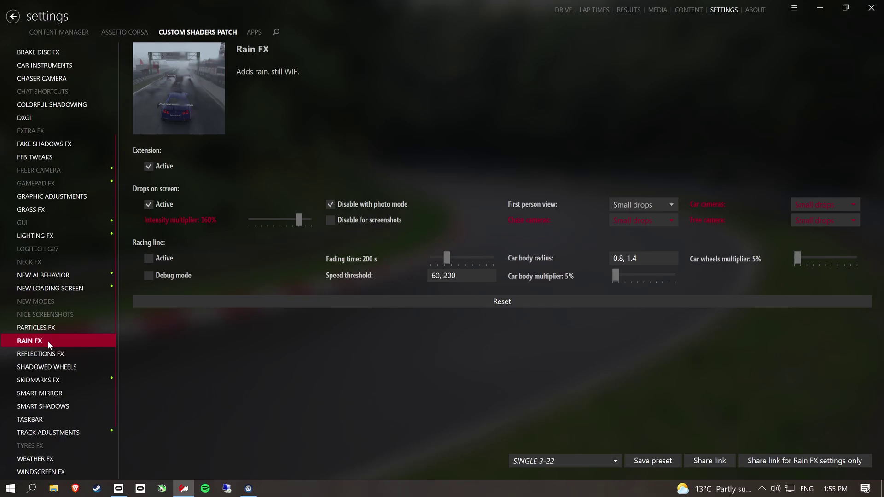
pyautogui.click(52, 353)
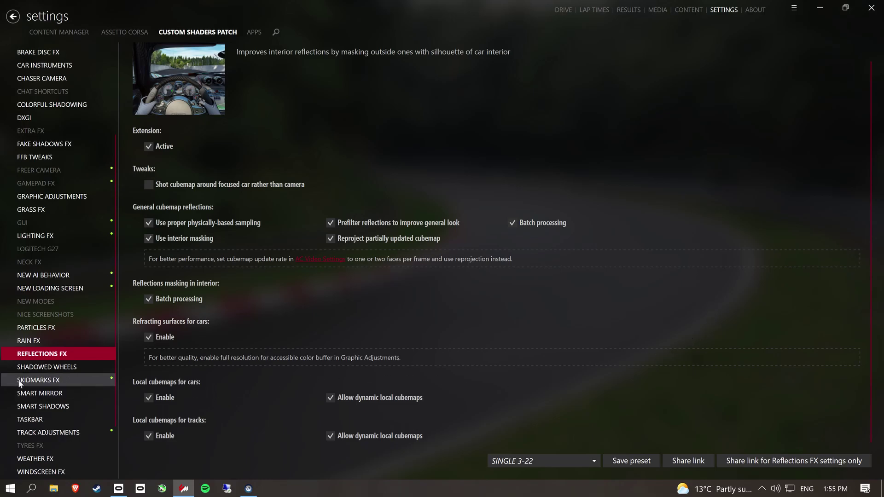
pyautogui.click(50, 368)
pyautogui.click(48, 381)
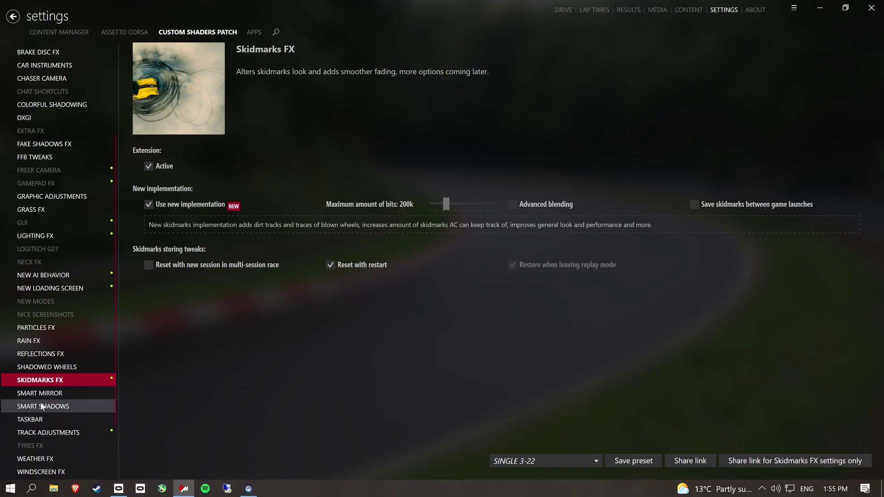
# Examine the Smart Mirror, Smart Shadows, Taskbar and Track Adjustments extension settings.
pyautogui.click(48, 393)
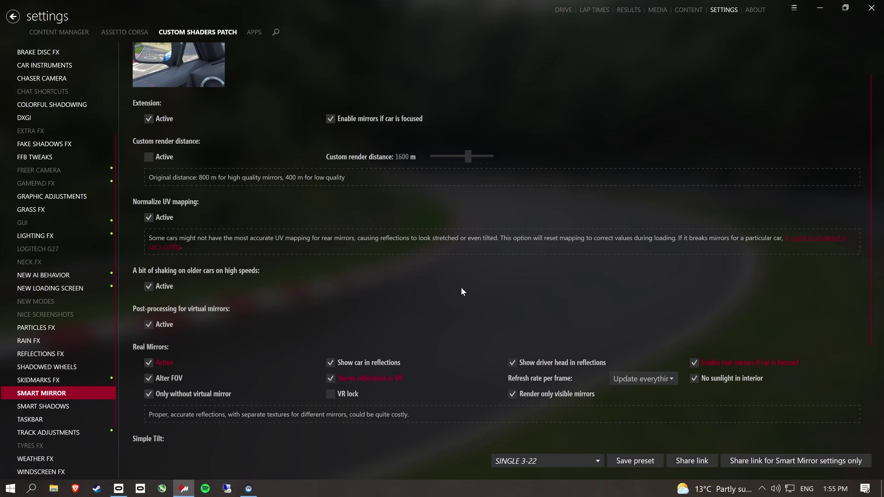
pyautogui.scroll(-3, 302, 320)
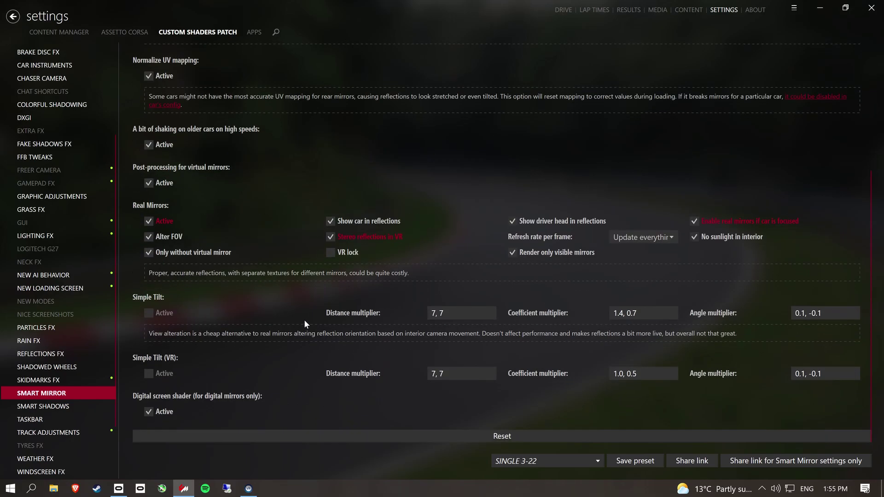
pyautogui.click(90, 406)
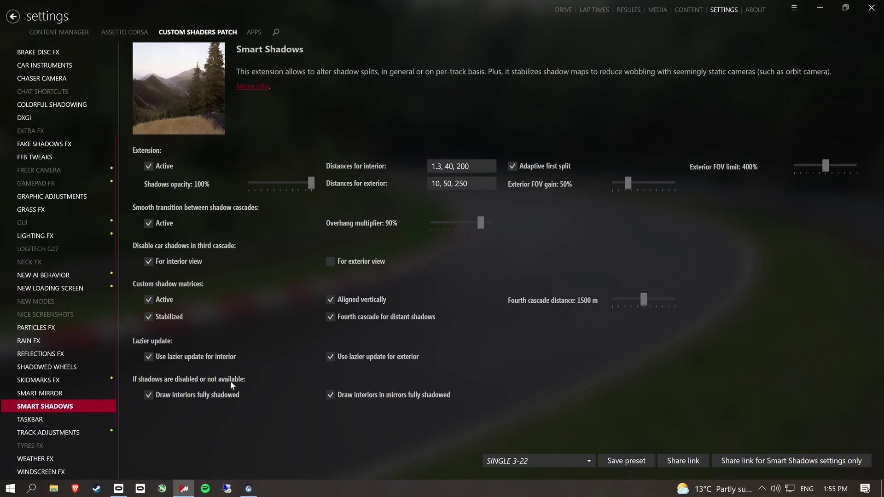
pyautogui.scroll(-3, 76, 377)
pyautogui.click(61, 342)
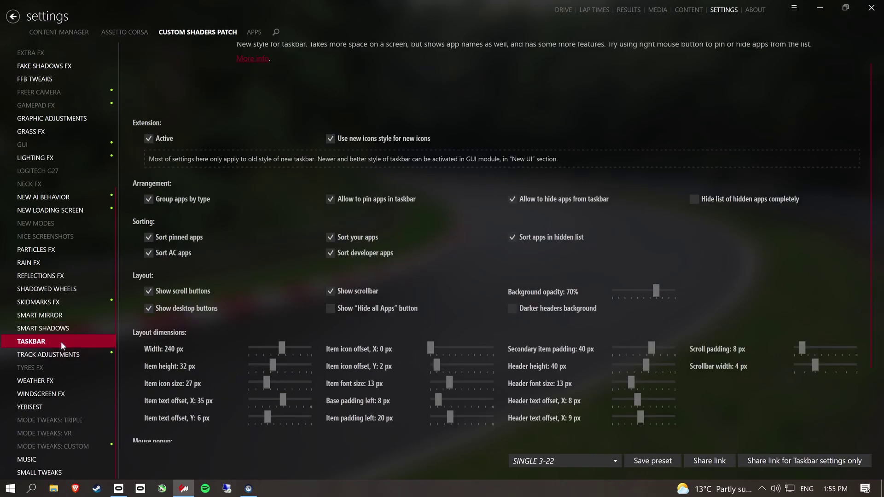
pyautogui.click(59, 355)
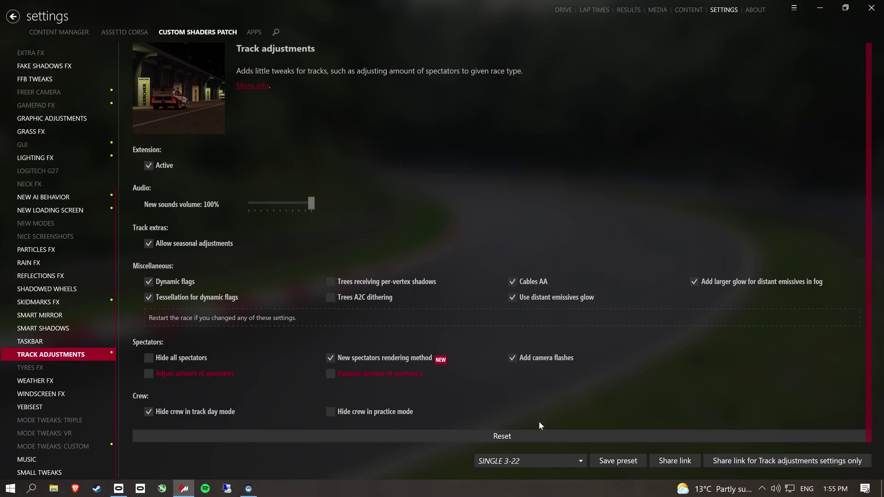
# Examine the Weather FX, Windscreen FX, Yebisest, Music and Small Tweaks settings, and return to the Assetto Corsa video settings.
pyautogui.click(86, 383)
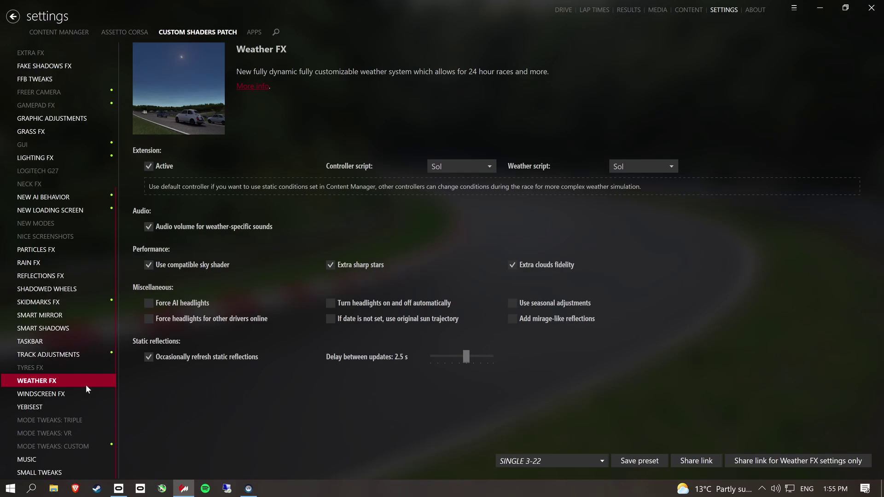
pyautogui.click(73, 399)
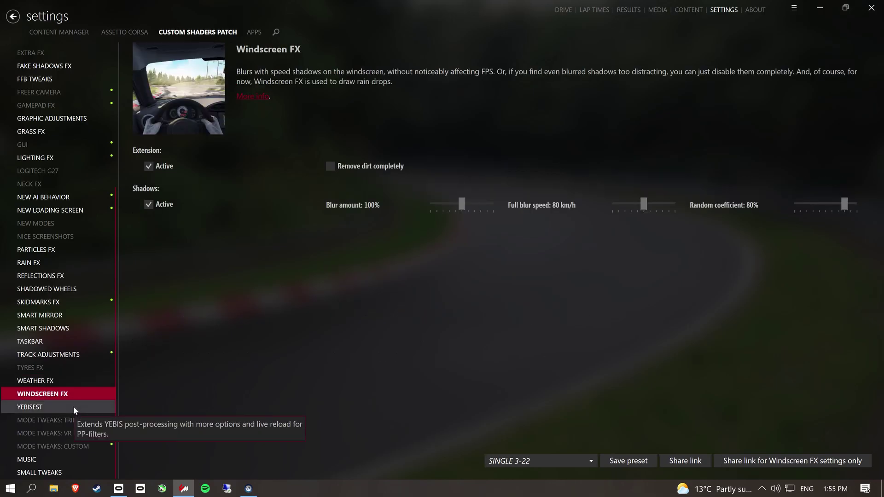
pyautogui.click(73, 406)
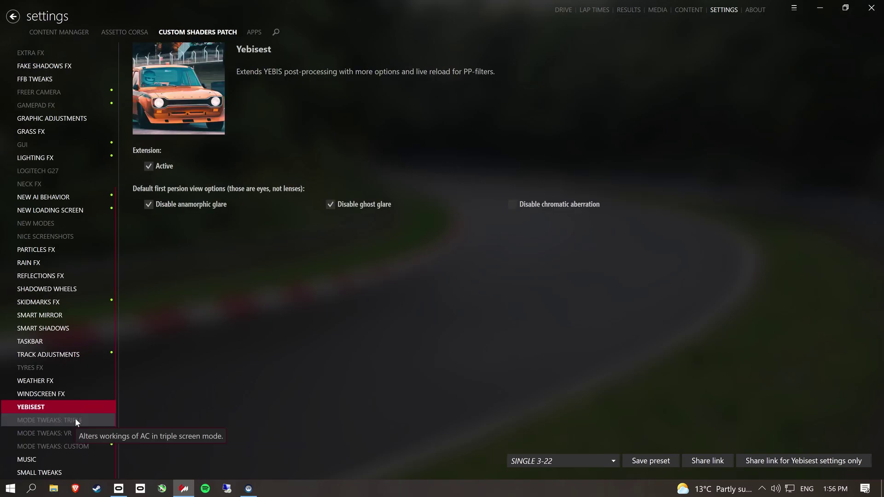
pyautogui.click(78, 458)
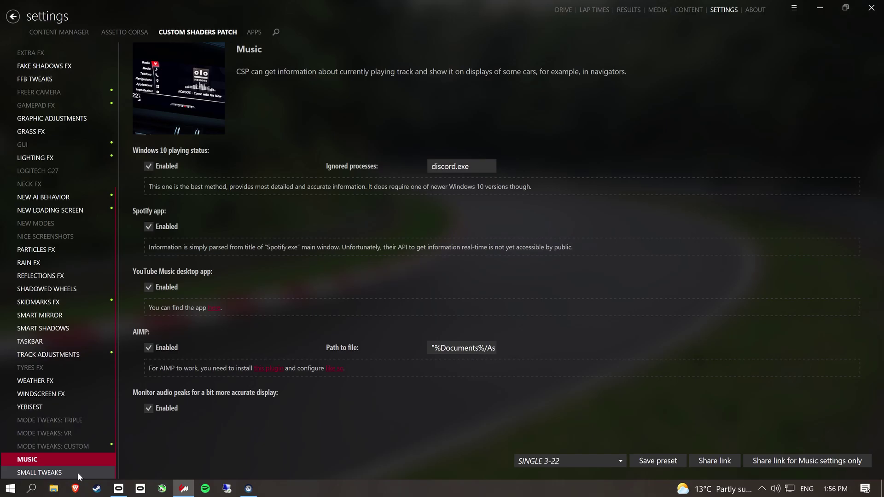
pyautogui.click(77, 472)
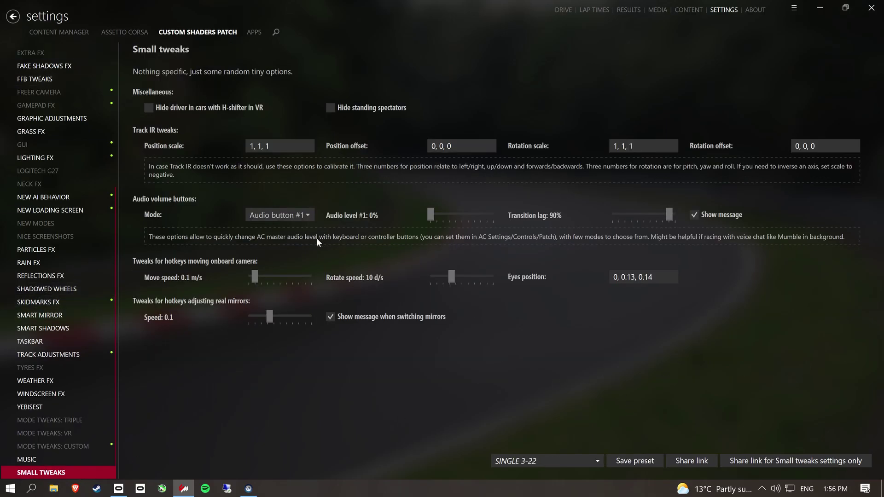
pyautogui.click(137, 33)
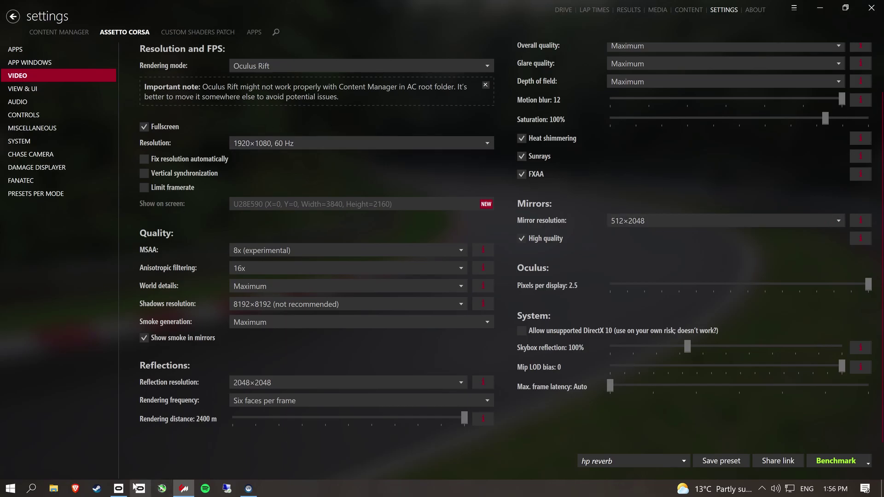
# Switch to the Oculus Debug Tool, set (PC) Asynchronous Spacewarp to Disabled, and close the tool.
pyautogui.click(140, 489)
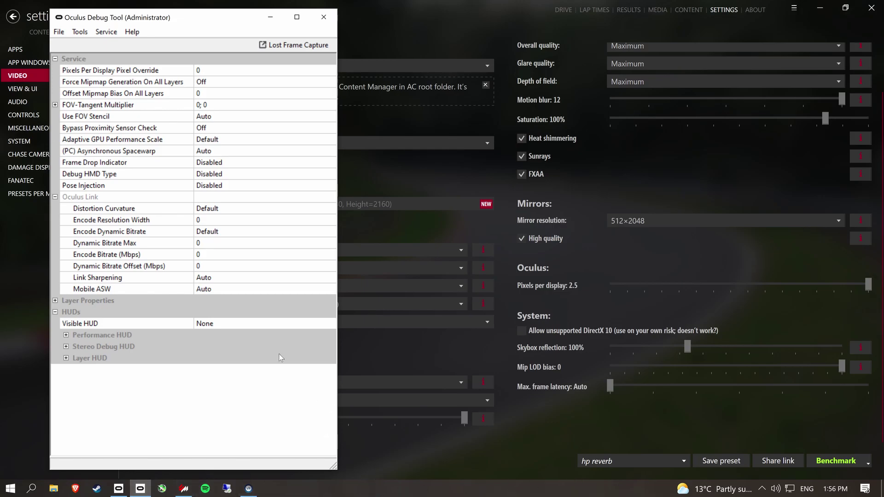
pyautogui.click(233, 155)
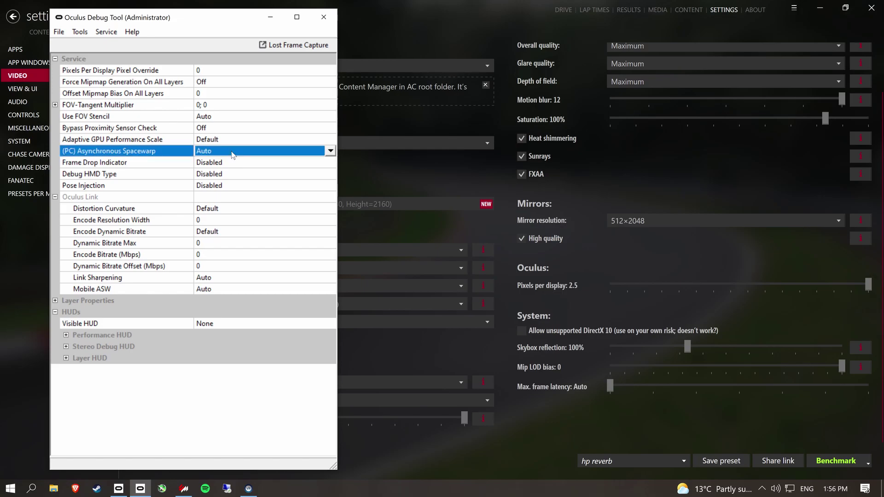
pyautogui.click(230, 154)
pyautogui.click(232, 165)
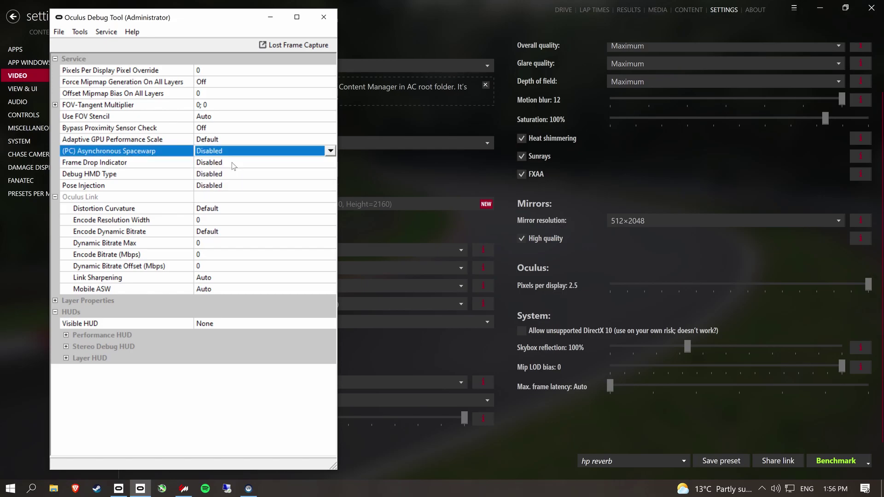
pyautogui.click(324, 20)
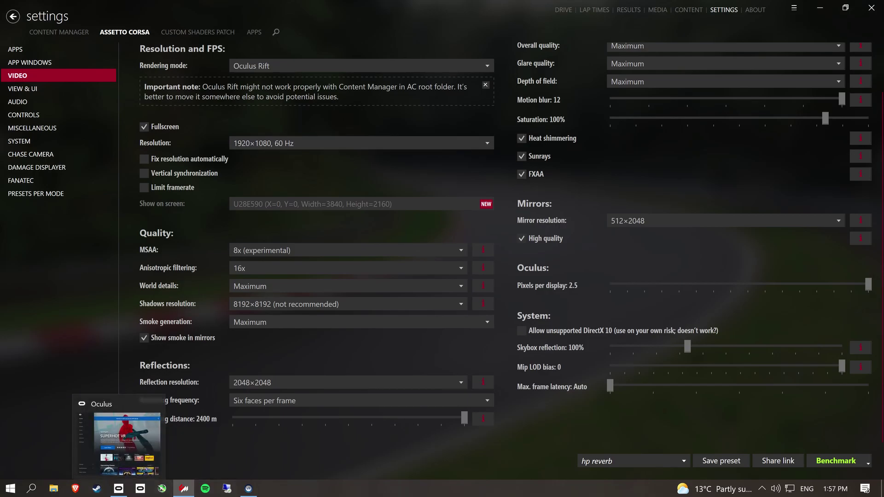
# Switch to SteamVR and examine its Video, General, Play Area, Dashboard and Controllers settings.
pyautogui.moveTo(250, 491)
pyautogui.click(240, 469)
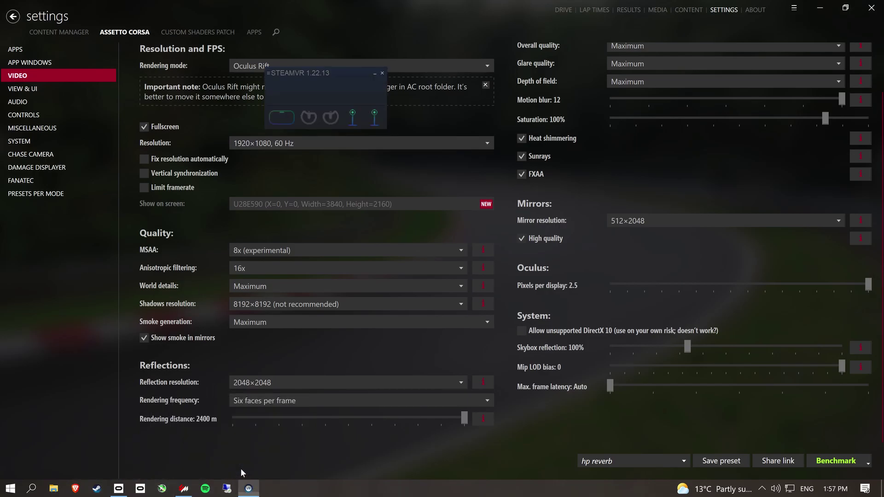
pyautogui.click(295, 73)
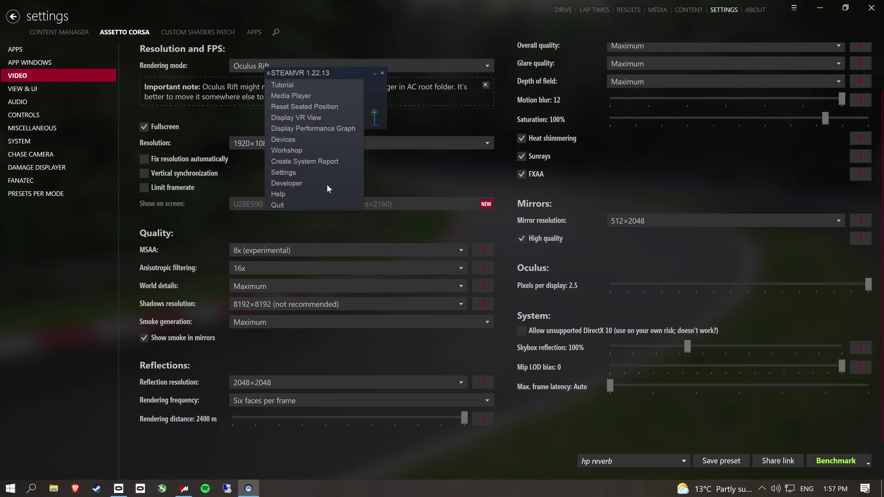
pyautogui.click(317, 175)
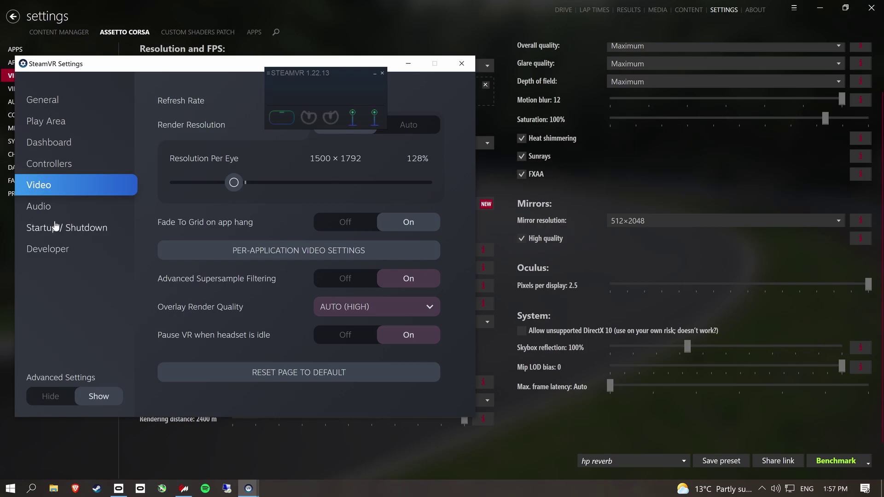
pyautogui.click(81, 107)
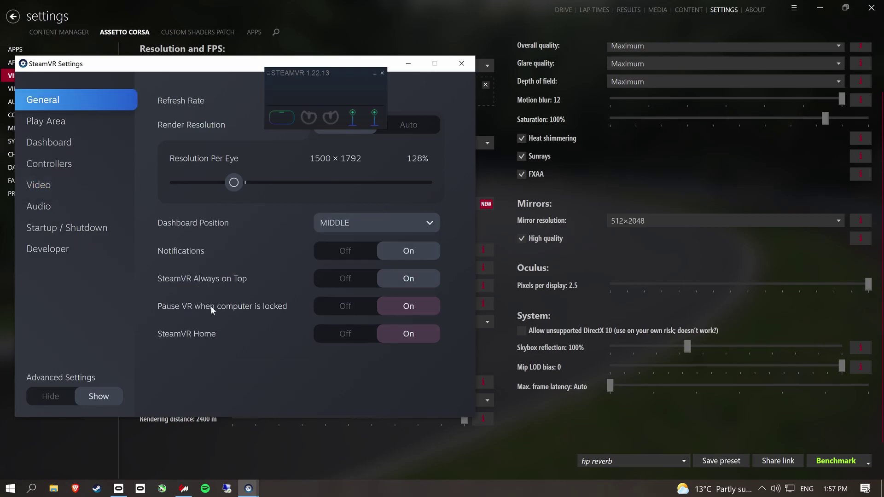
pyautogui.click(73, 129)
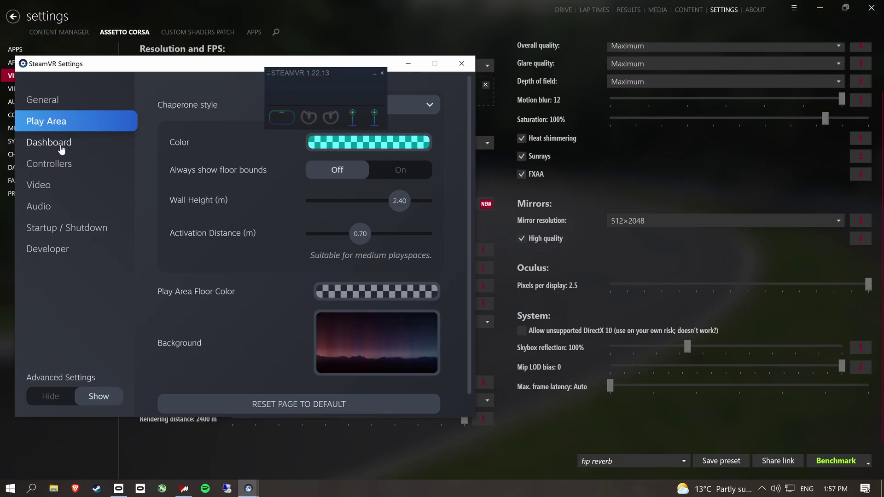
pyautogui.click(61, 150)
pyautogui.click(67, 170)
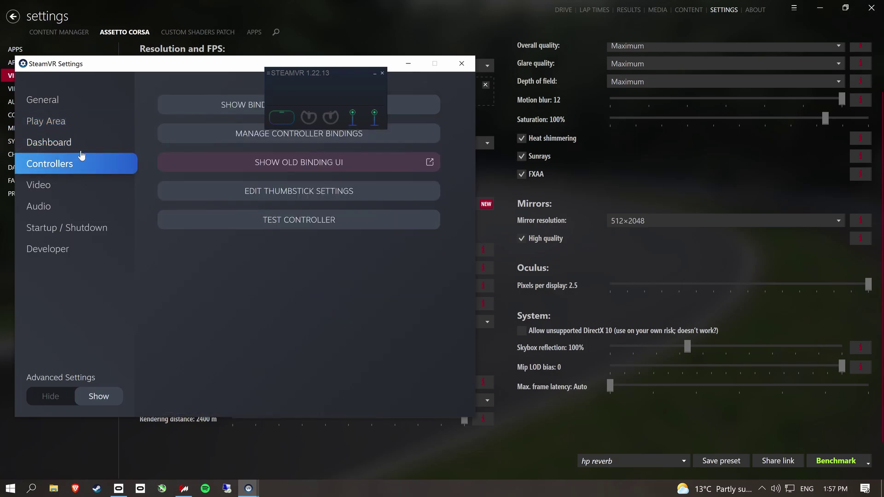
# Examine the SteamVR Video, Audio, Startup / Shutdown and Developer settings, and return to the Video settings.
pyautogui.click(76, 192)
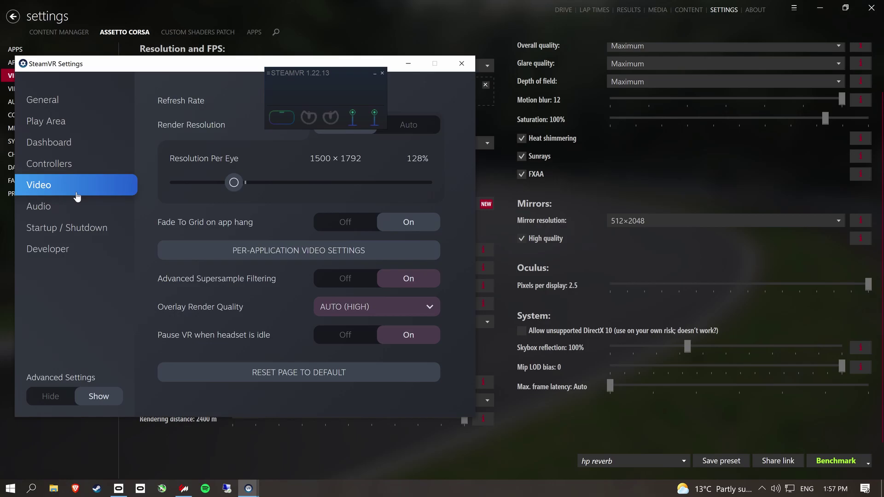
pyautogui.click(75, 209)
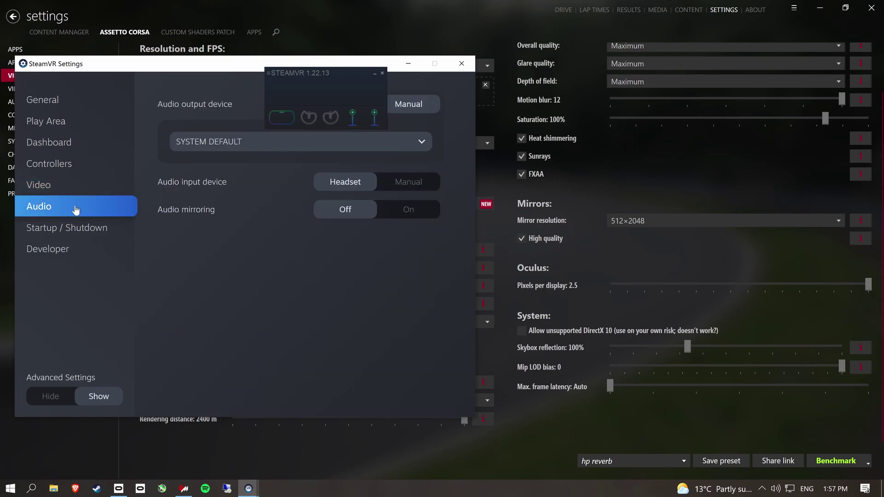
pyautogui.click(88, 228)
pyautogui.click(56, 260)
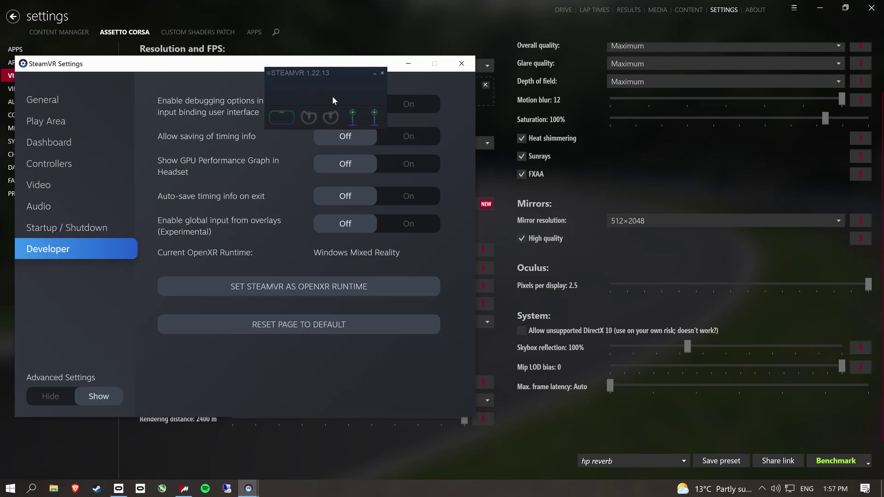
pyautogui.click(75, 185)
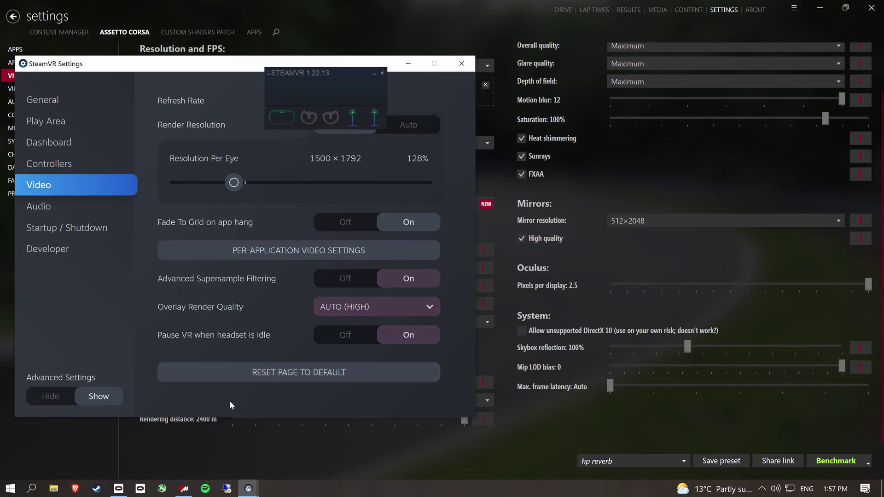
# Close the SteamVR settings, minimize the SteamVR status window and return to the Assetto Corsa video settings.
pyautogui.click(461, 65)
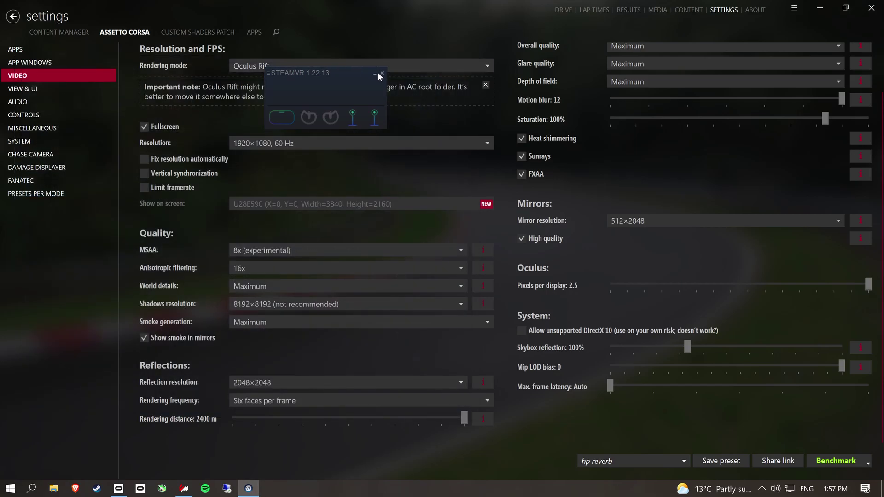
pyautogui.click(374, 73)
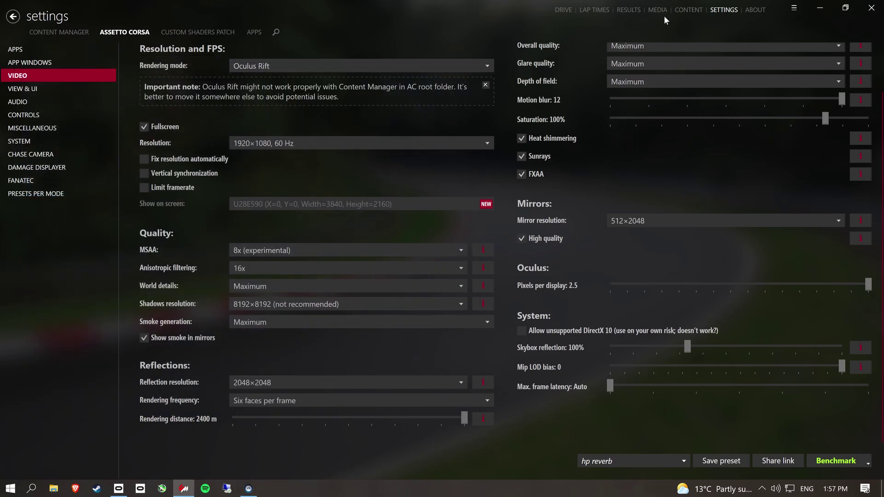
pyautogui.scroll(2, 524, 272)
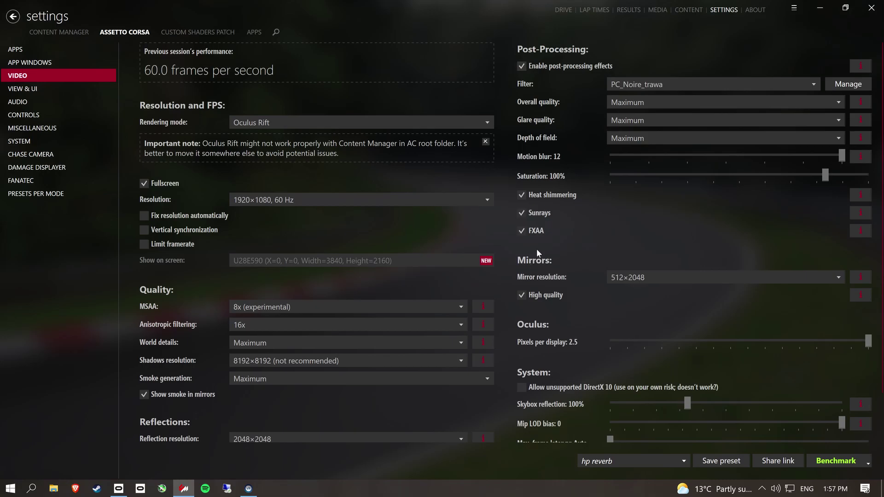